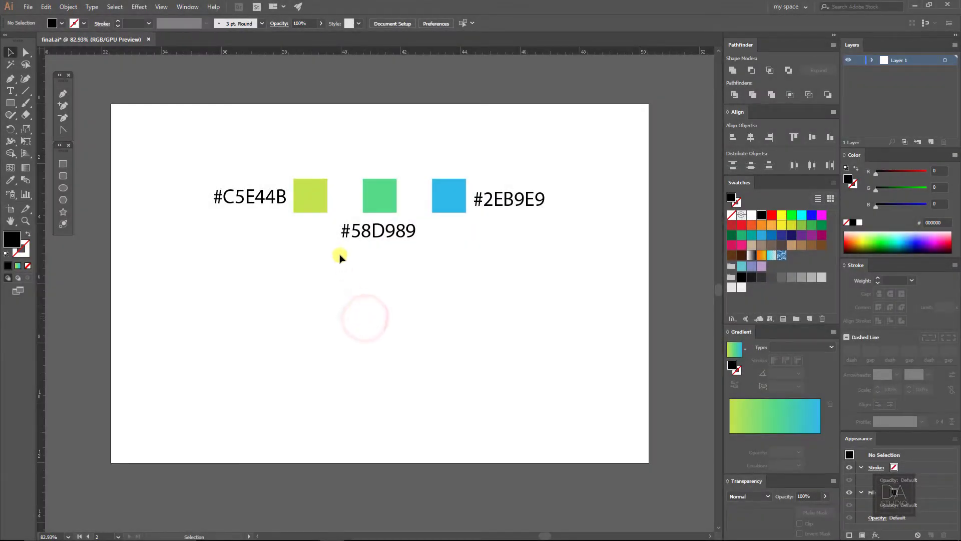
# Ungroup the three swatches and inspect the #C5E44B square's hex value in the Color Picker.
pyautogui.click(310, 209)
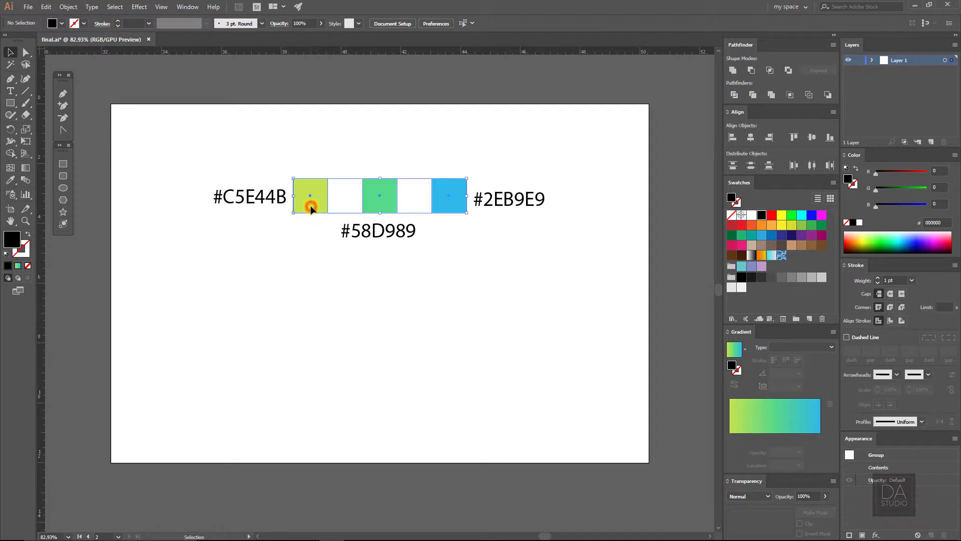
pyautogui.hotkey('ctrl', 'shift', 'g')
pyautogui.click(316, 269)
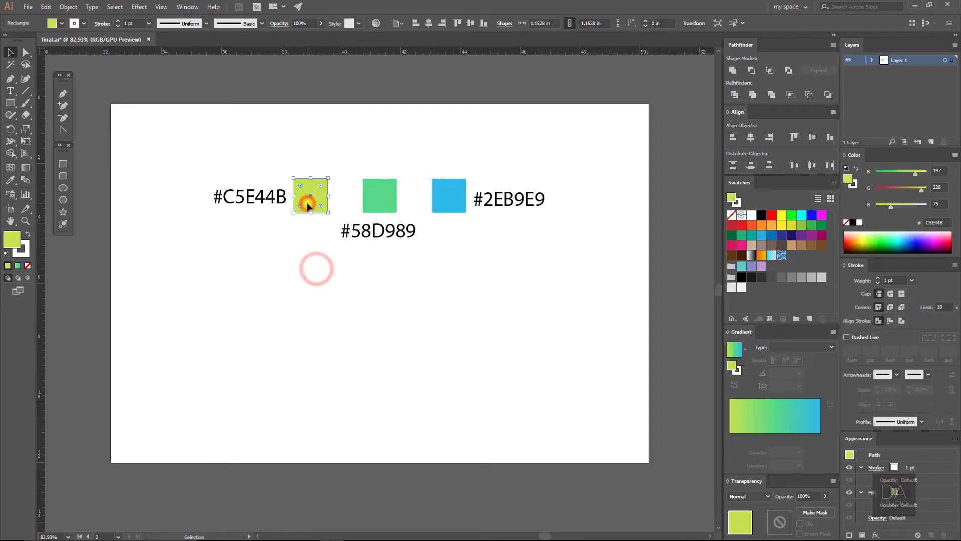
pyautogui.click(307, 207)
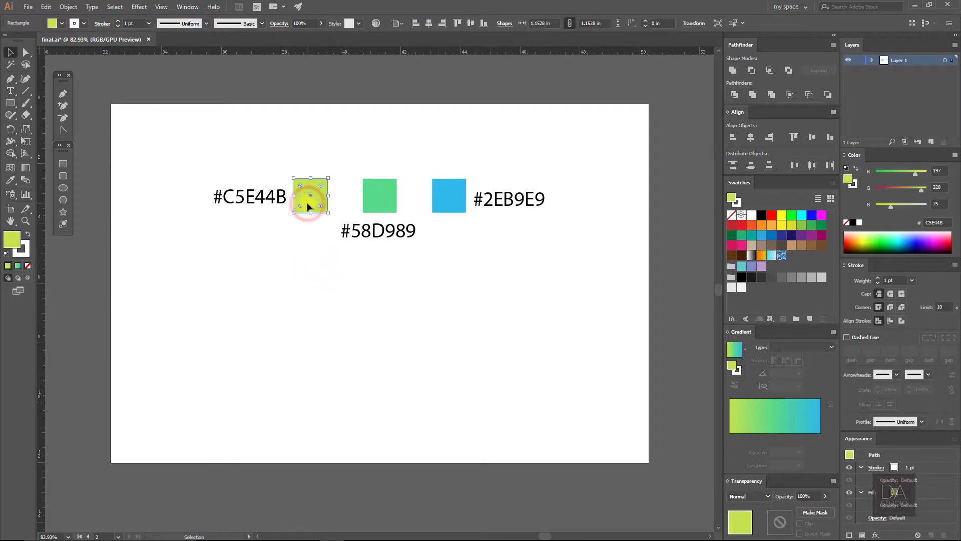
pyautogui.doubleClick(8, 245)
pyautogui.click(749, 309)
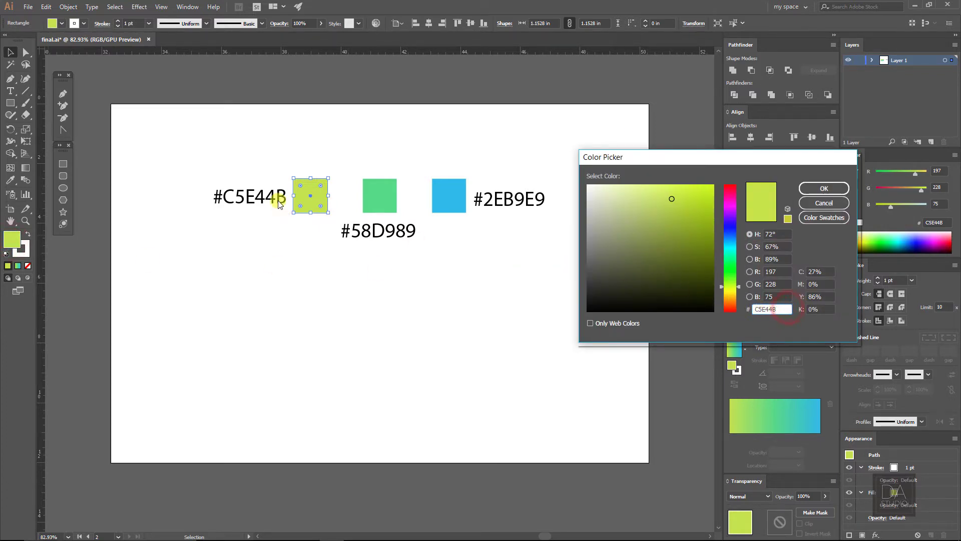
pyautogui.press('Return')
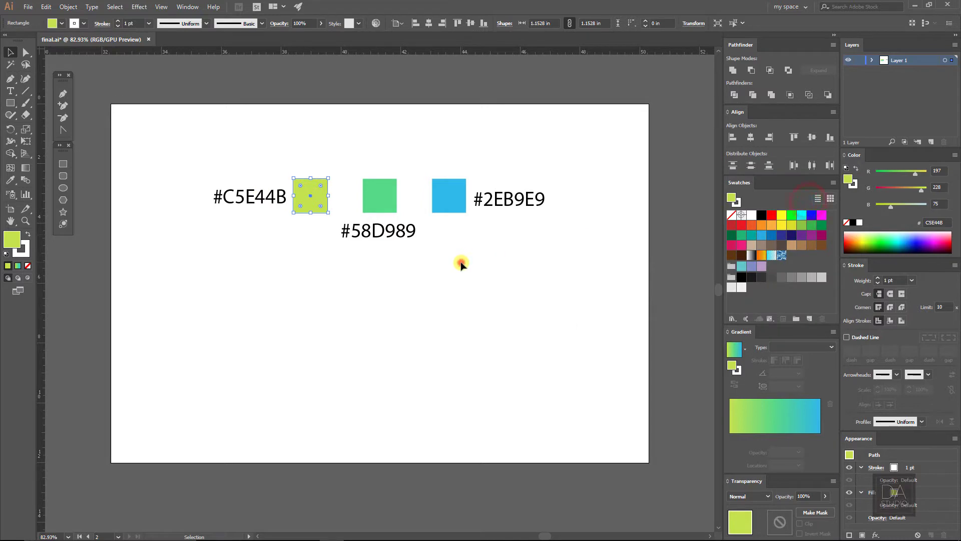
# Select the #58D989 and #2EB9E9 squares to check their fill colours.
pyautogui.click(461, 264)
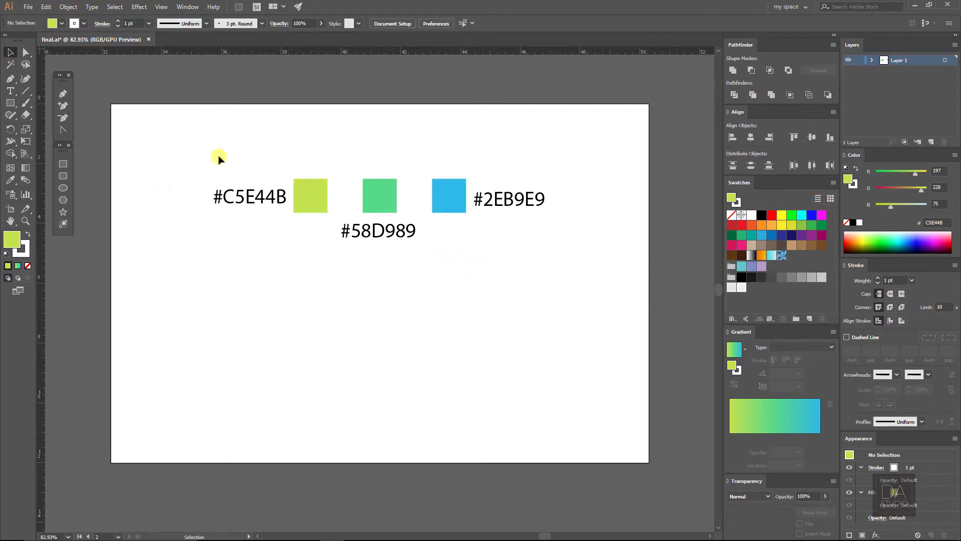
pyautogui.click(373, 199)
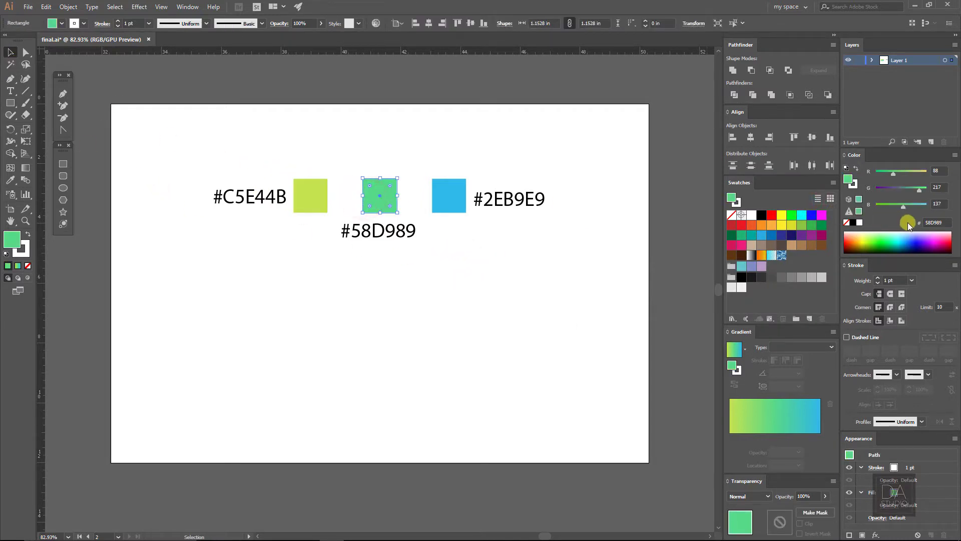
pyautogui.click(456, 204)
pyautogui.click(450, 226)
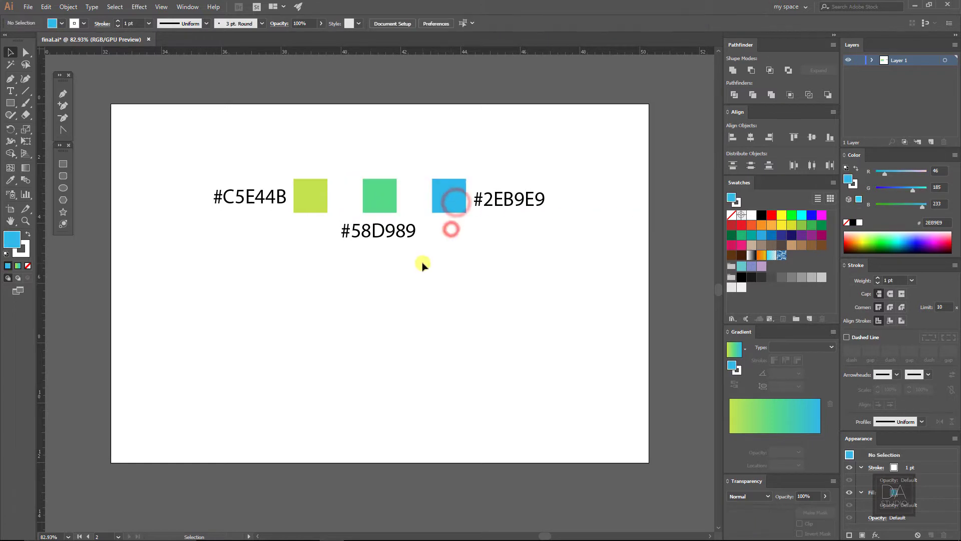
# Draw a square below the swatches and give it a linear gradient with a 50% middle stop.
pyautogui.click(64, 165)
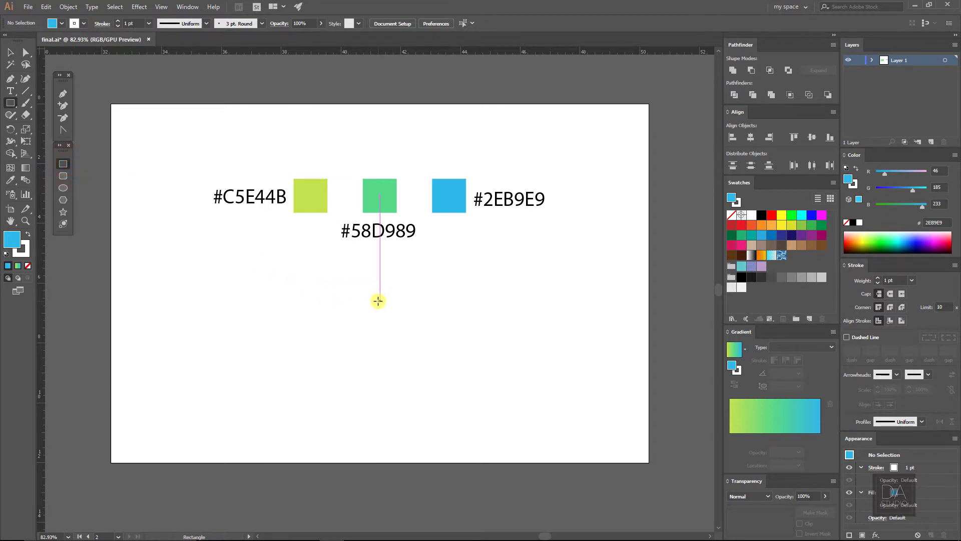
pyautogui.moveTo(380, 302); pyautogui.dragTo(408, 329)
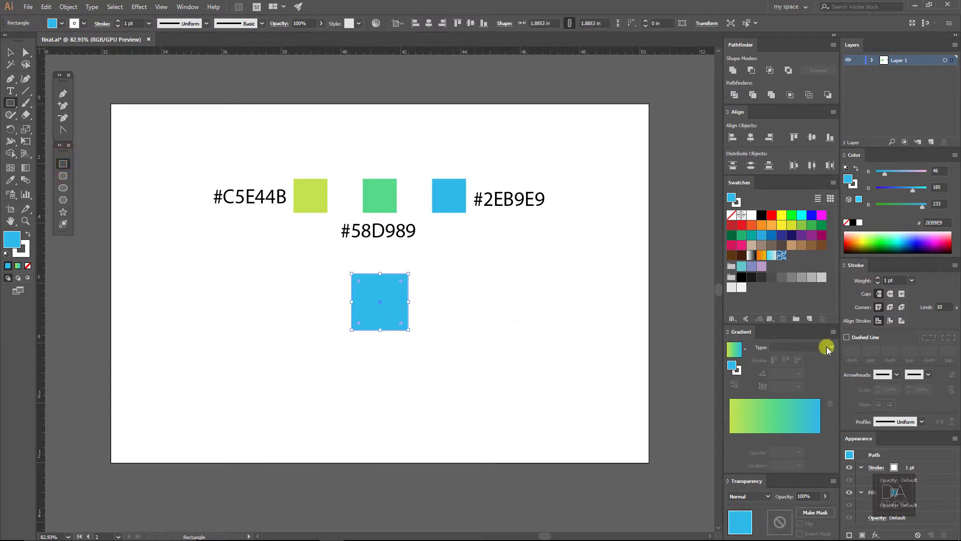
pyautogui.click(11, 182)
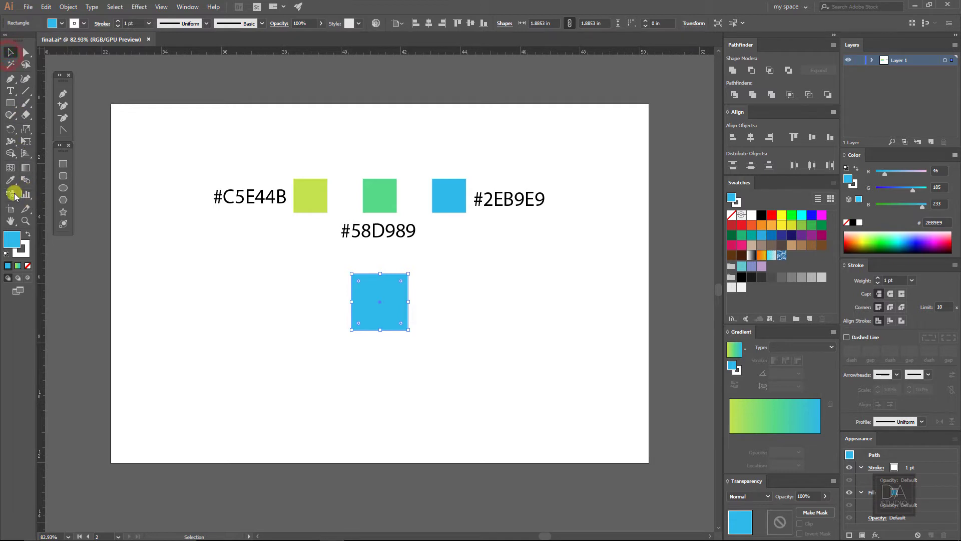
pyautogui.click(742, 353)
pyautogui.click(724, 367)
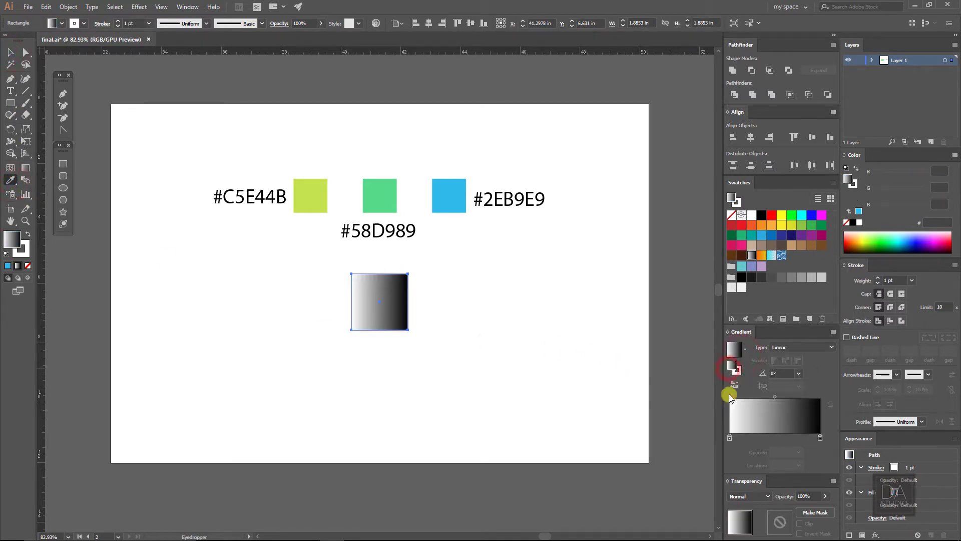
pyautogui.click(777, 439)
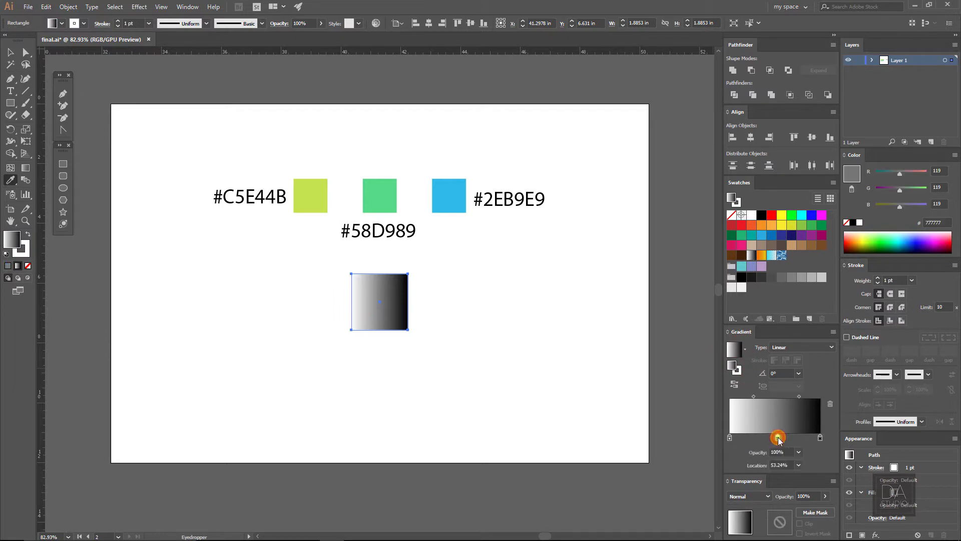
pyautogui.click(800, 466)
pyautogui.click(814, 401)
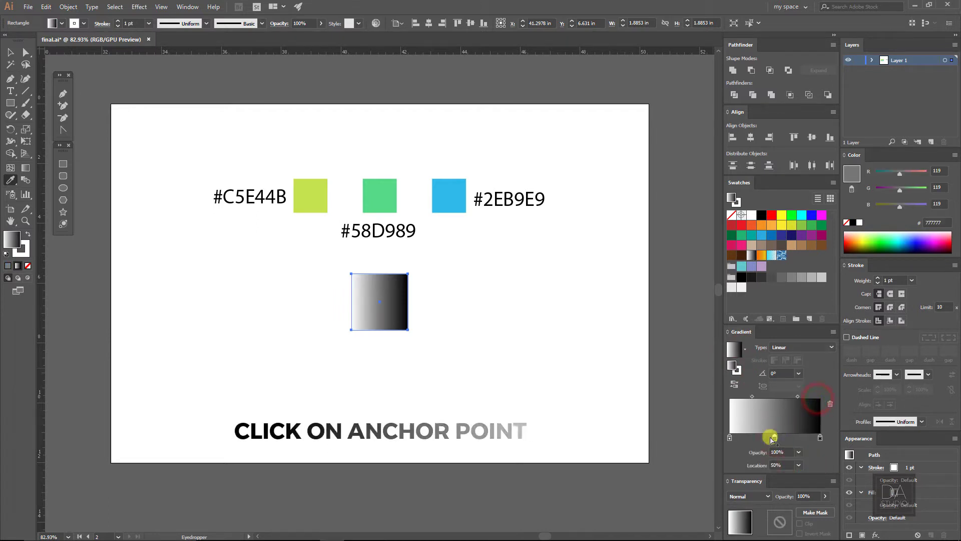
# Sample #C5E44B, #58D989 and #2EB9E9 onto the left, middle and right gradient stops.
pyautogui.click(730, 438)
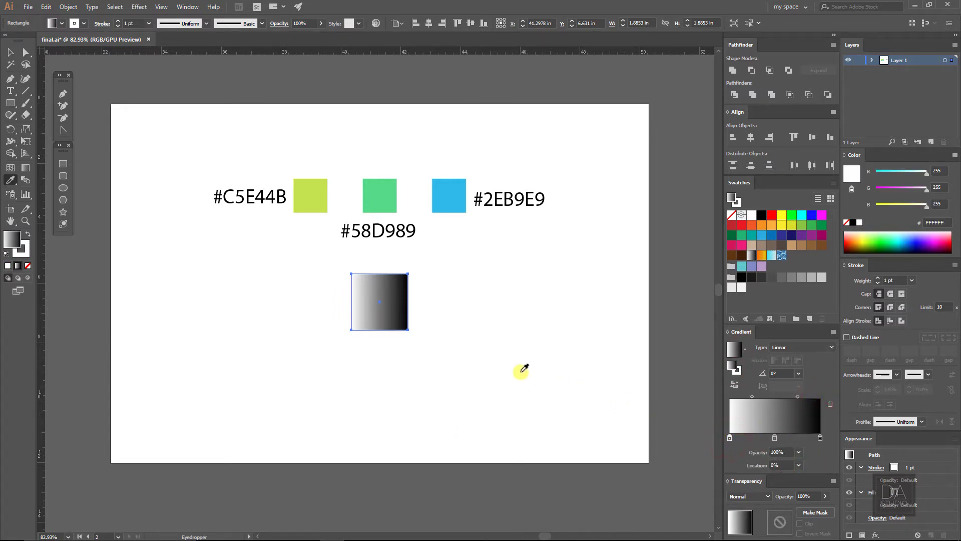
pyautogui.keyDown('shift'); pyautogui.click(311, 201); pyautogui.keyUp('shift')
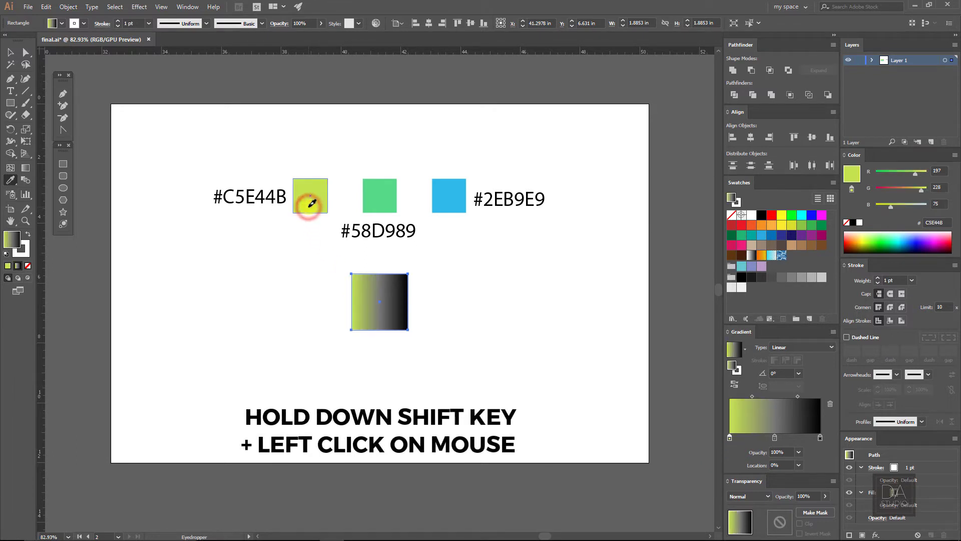
pyautogui.click(774, 439)
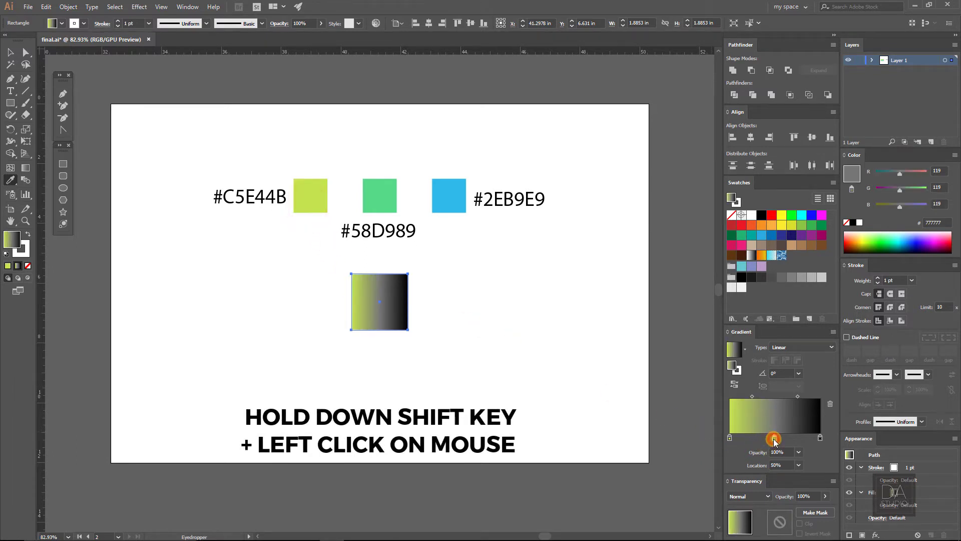
pyautogui.keyDown('shift'); pyautogui.click(391, 197); pyautogui.keyUp('shift')
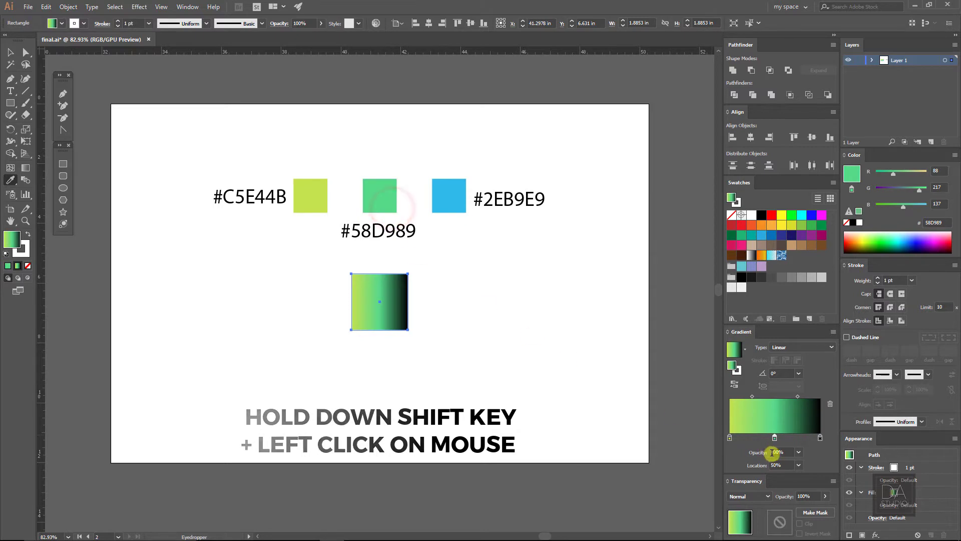
pyautogui.click(820, 438)
pyautogui.keyDown('shift'); pyautogui.click(444, 198); pyautogui.keyUp('shift')
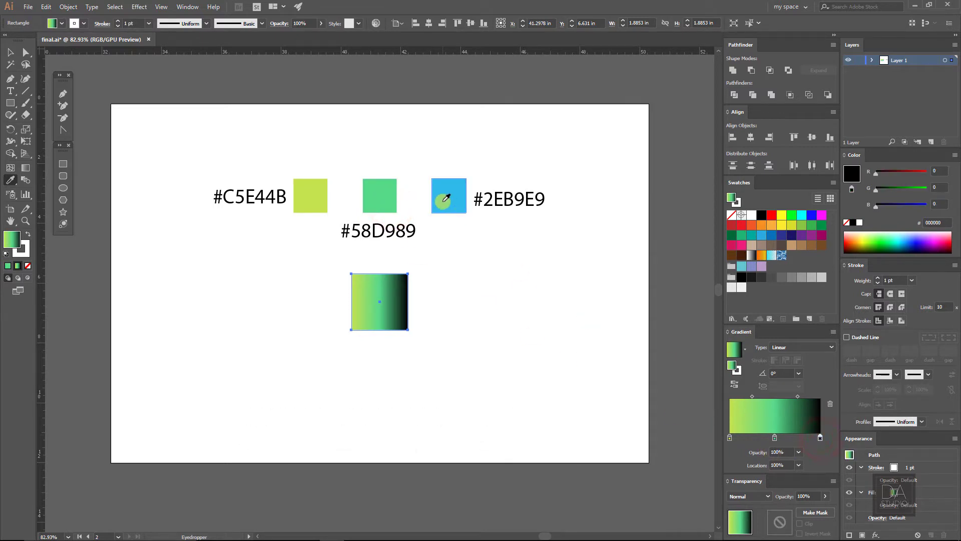
pyautogui.keyDown('ctrl'); pyautogui.click(447, 275); pyautogui.keyUp('ctrl')
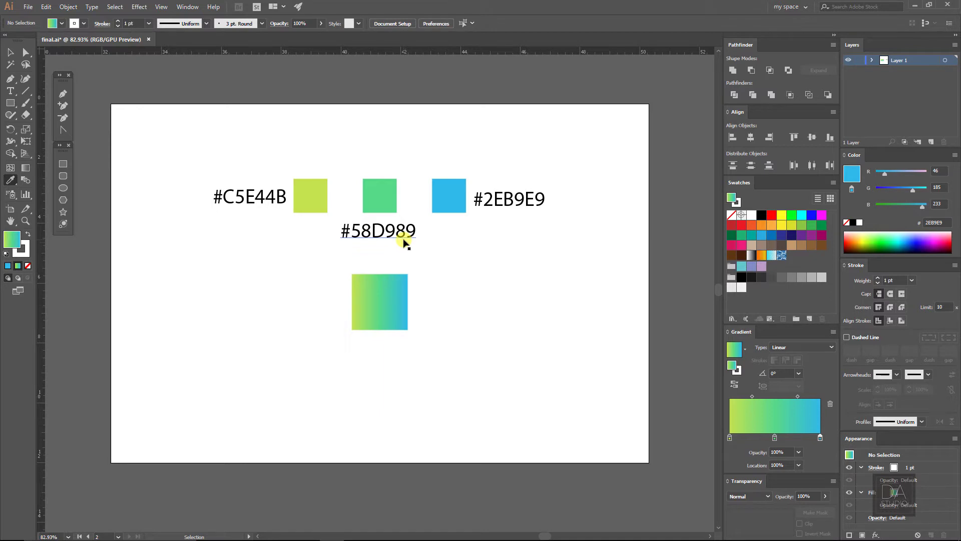
# Type a GRADIENT caption, enlarge it, and place it right of the gradient square.
pyautogui.click(9, 91)
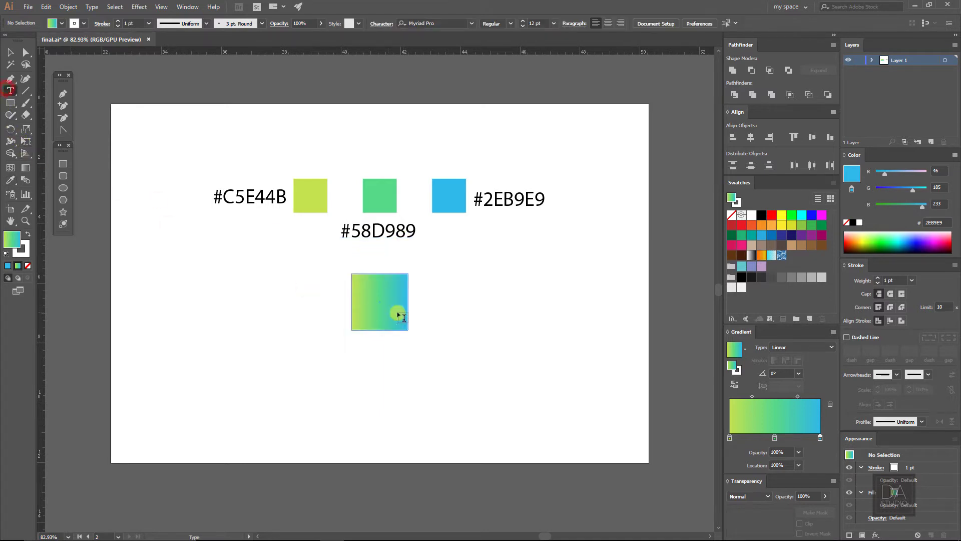
pyautogui.click(440, 318)
pyautogui.write('GRADIENT')
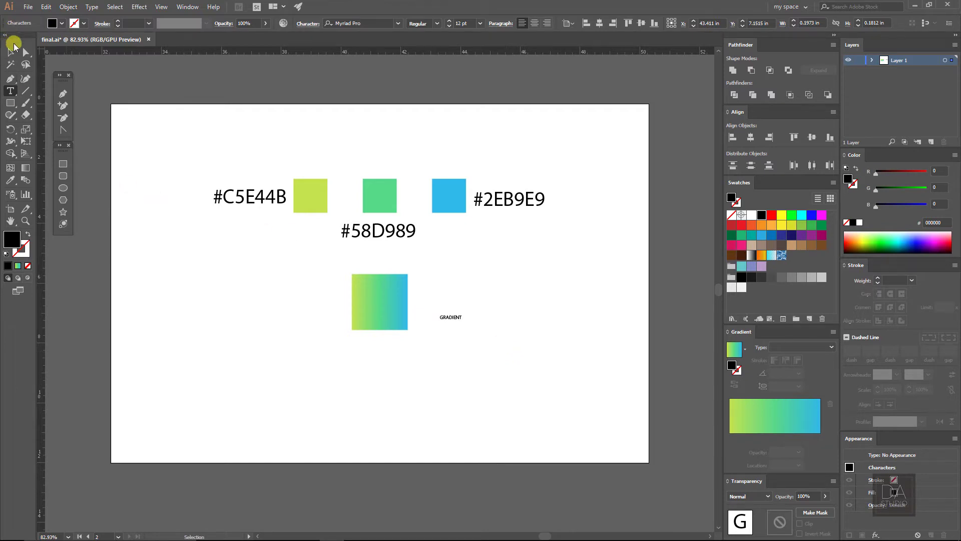
pyautogui.click(12, 50)
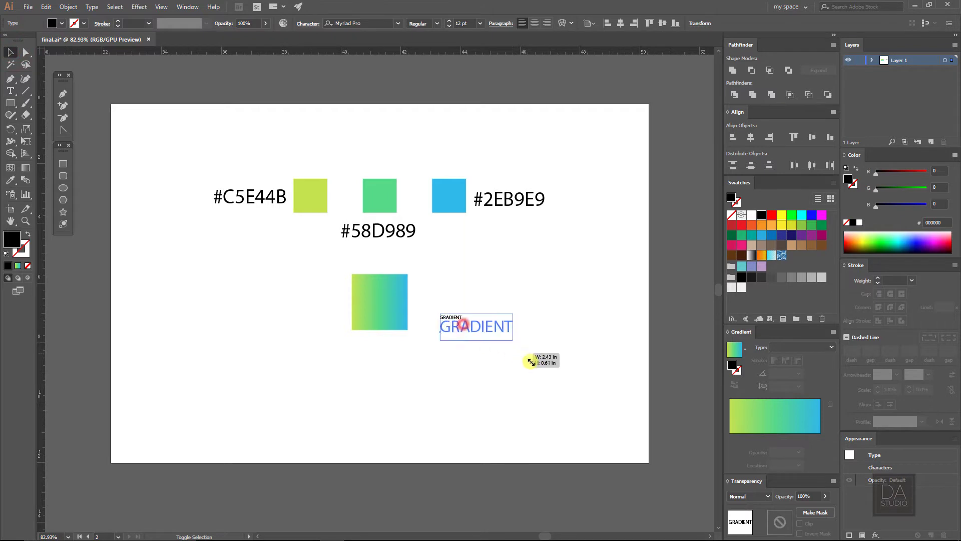
pyautogui.moveTo(462, 324)
pyautogui.mouseDown()
pyautogui.moveTo(553, 348)
pyautogui.moveTo(488, 311)
pyautogui.mouseUp()
pyautogui.click(487, 352)
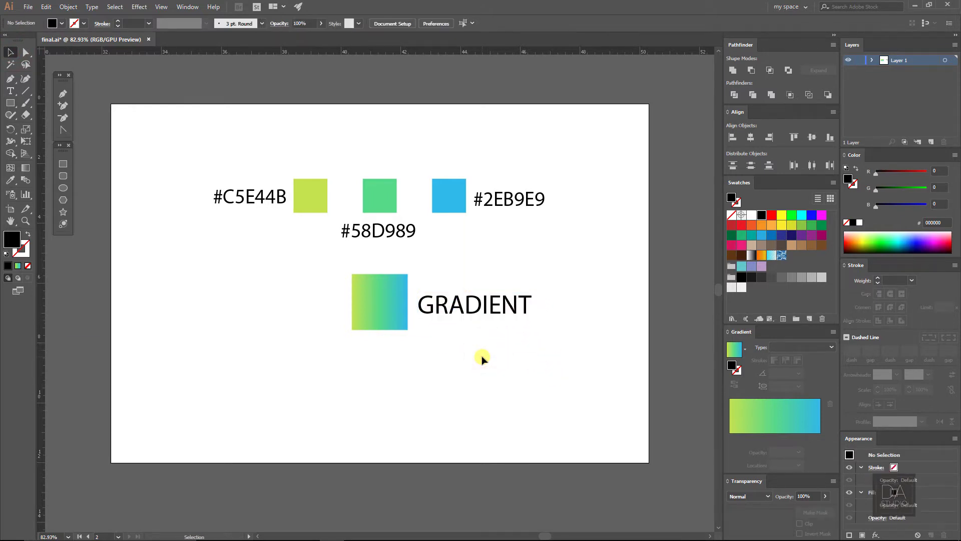
pyautogui.click(389, 326)
pyautogui.click(392, 352)
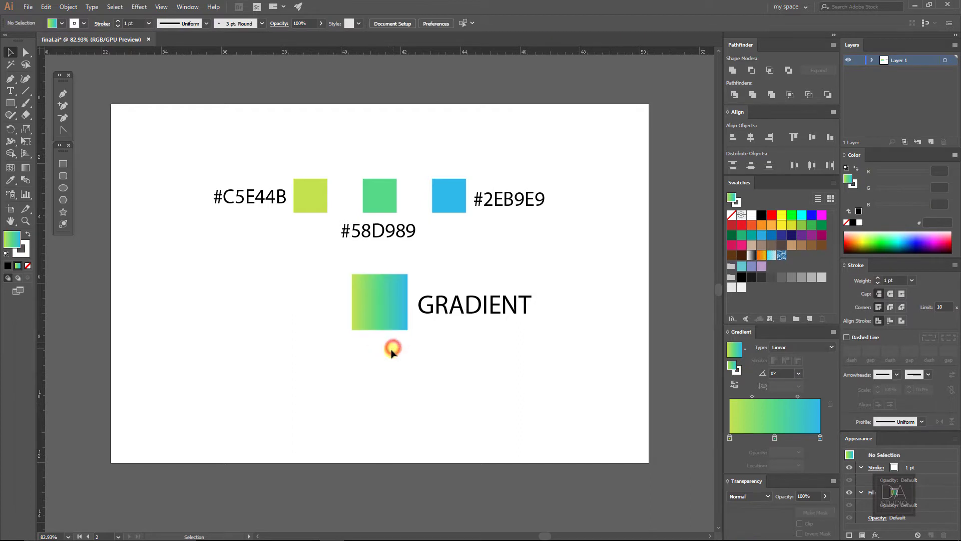
# Draw a square left of the gradient square, copy the gradient onto it, then delete it.
pyautogui.press('m')
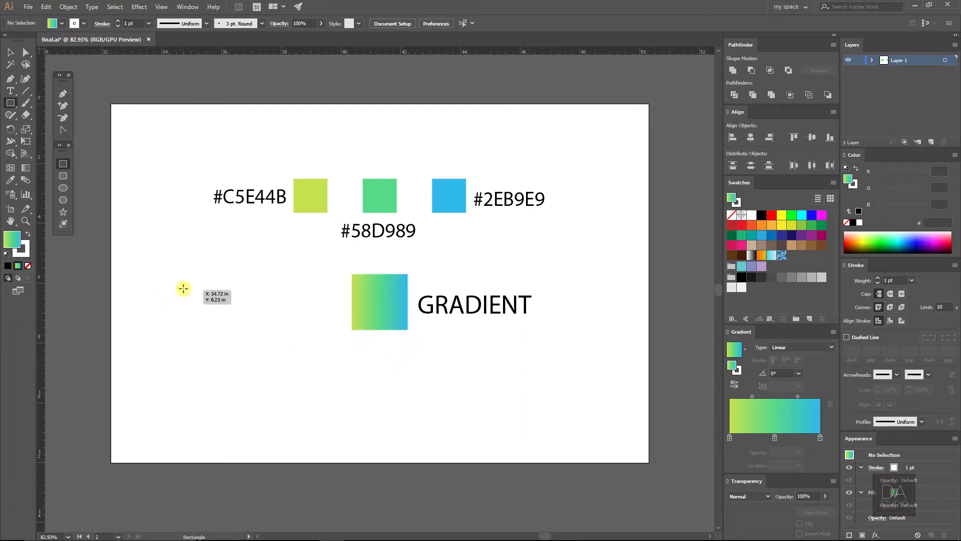
pyautogui.moveTo(183, 283); pyautogui.dragTo(254, 354)
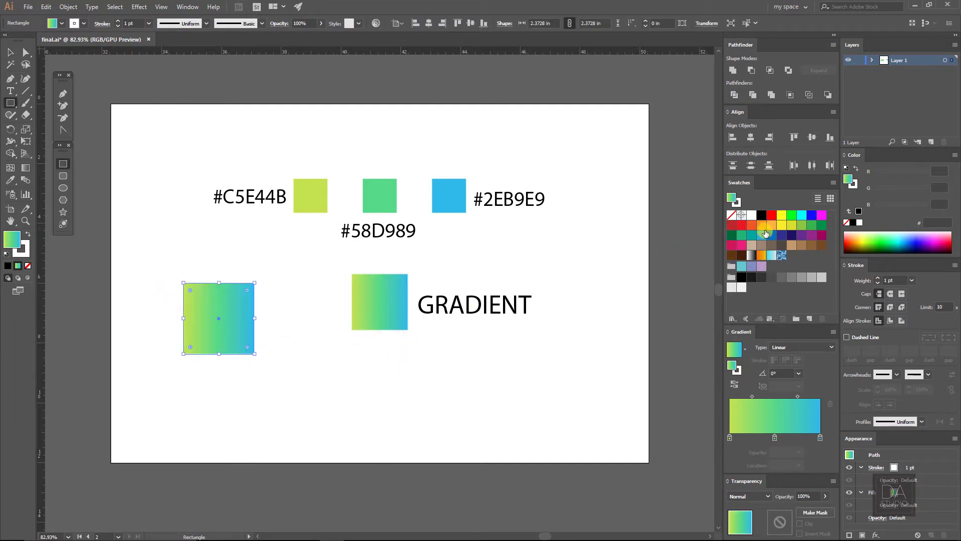
pyautogui.click(763, 233)
pyautogui.click(419, 327)
pyautogui.click(11, 181)
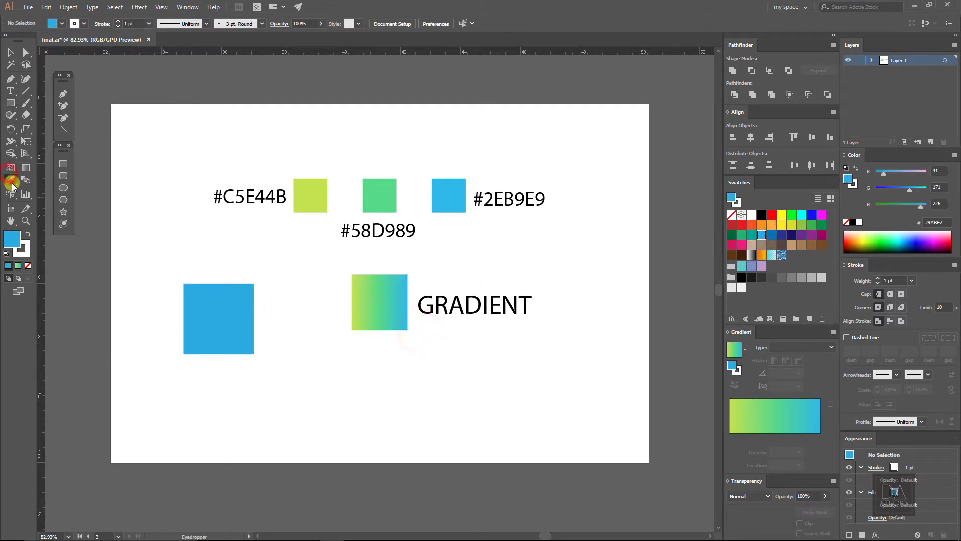
pyautogui.keyDown('ctrl'); pyautogui.click(230, 296); pyautogui.keyUp('ctrl')
pyautogui.click(379, 308)
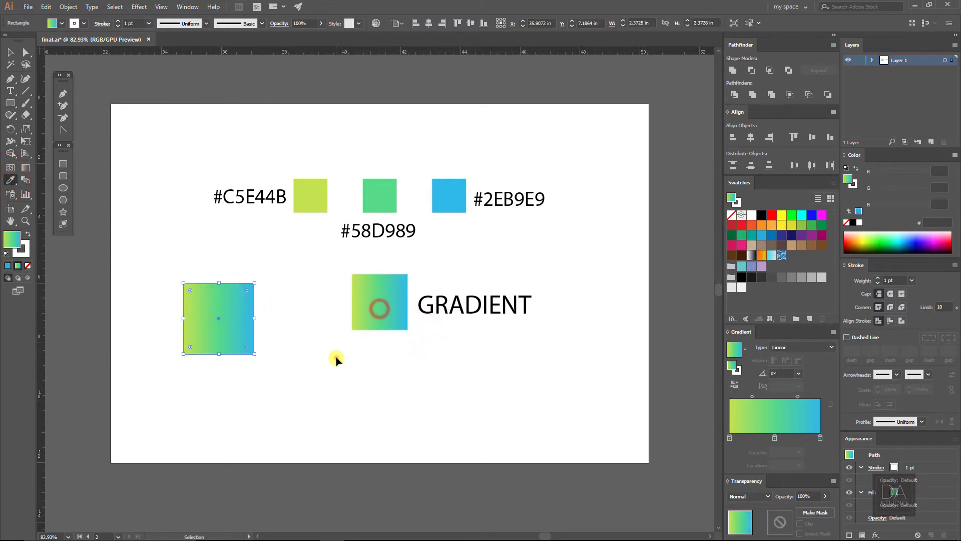
pyautogui.click(251, 331)
pyautogui.press('Delete')
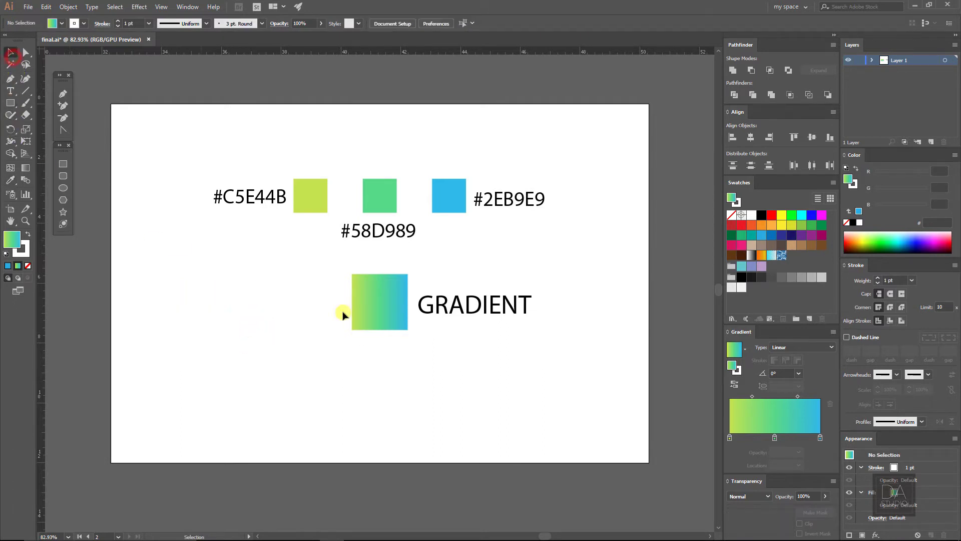
# Shrink the gradient sample square and move it off the artboard at top right.
pyautogui.click(353, 303)
pyautogui.moveTo(408, 329); pyautogui.dragTo(384, 319)
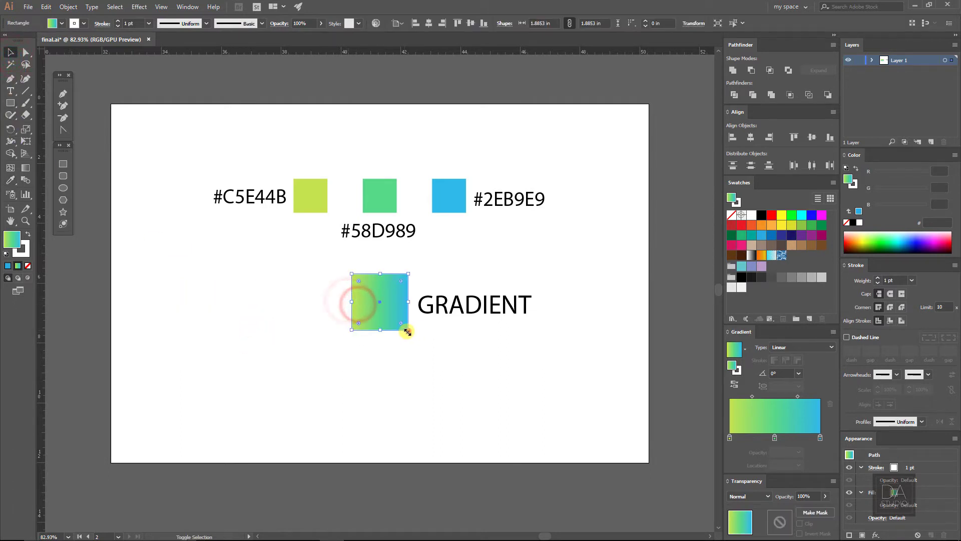
pyautogui.click(383, 320)
pyautogui.moveTo(695, 124); pyautogui.dragTo(682, 149)
# Marquee-select the colour swatches and their labels and delete them.
pyautogui.moveTo(579, 155); pyautogui.dragTo(166, 385)
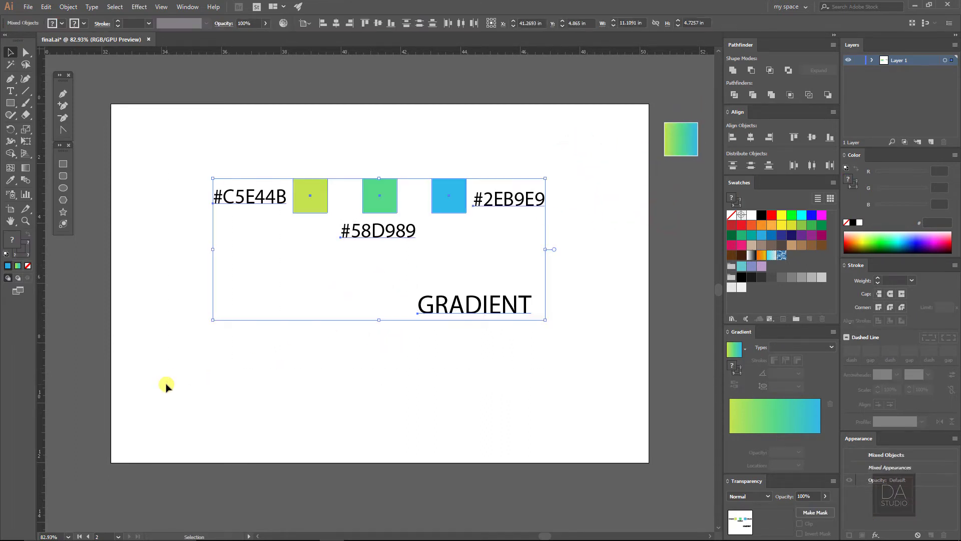
pyautogui.press('Delete')
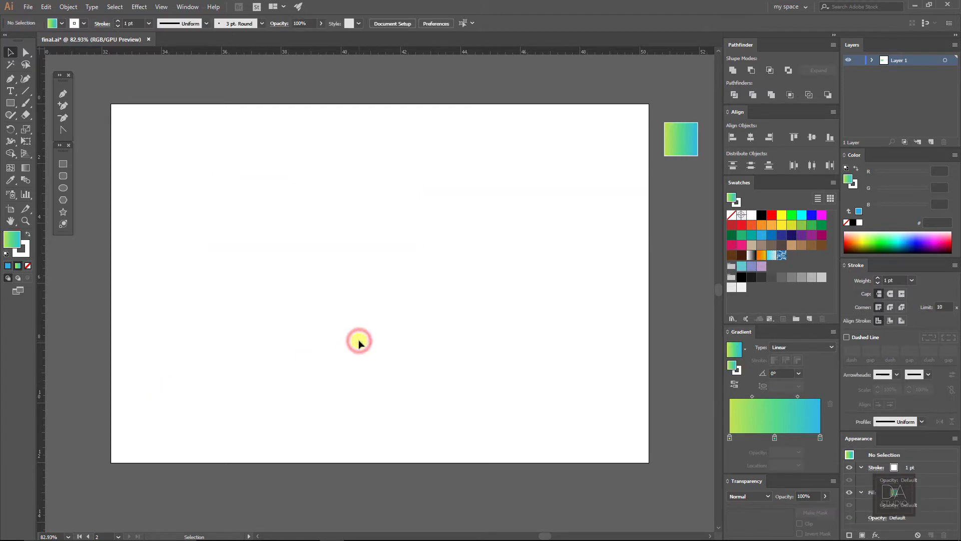
pyautogui.scroll(-2, 359, 338)
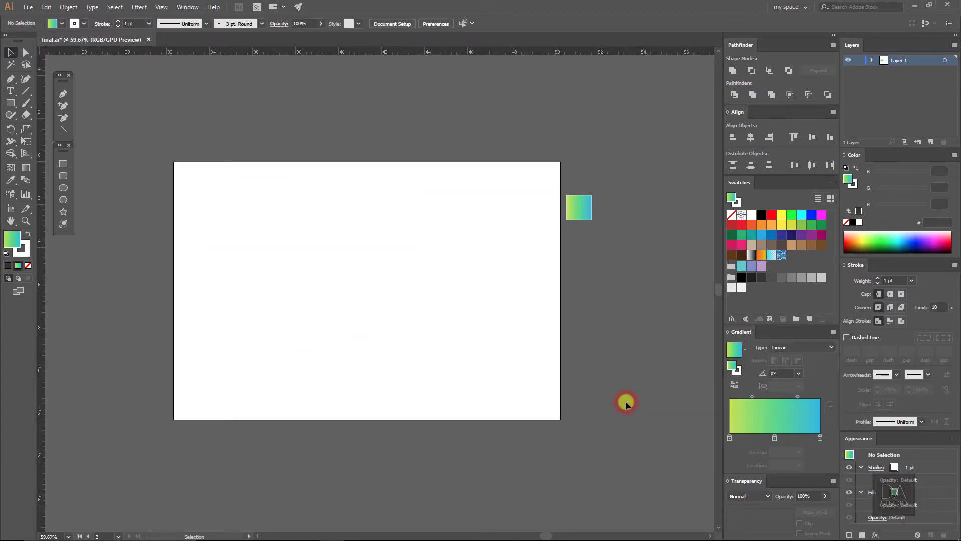
pyautogui.click(625, 402)
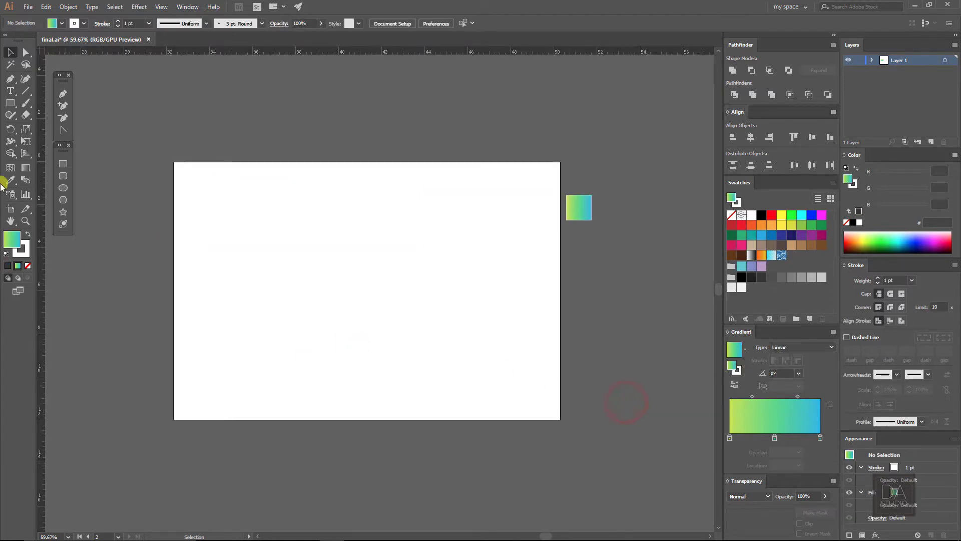
# Draw a circle mid-artboard and run its gradient diagonally from top-left to bottom-right.
pyautogui.click(62, 187)
pyautogui.moveTo(367, 288); pyautogui.dragTo(433, 335)
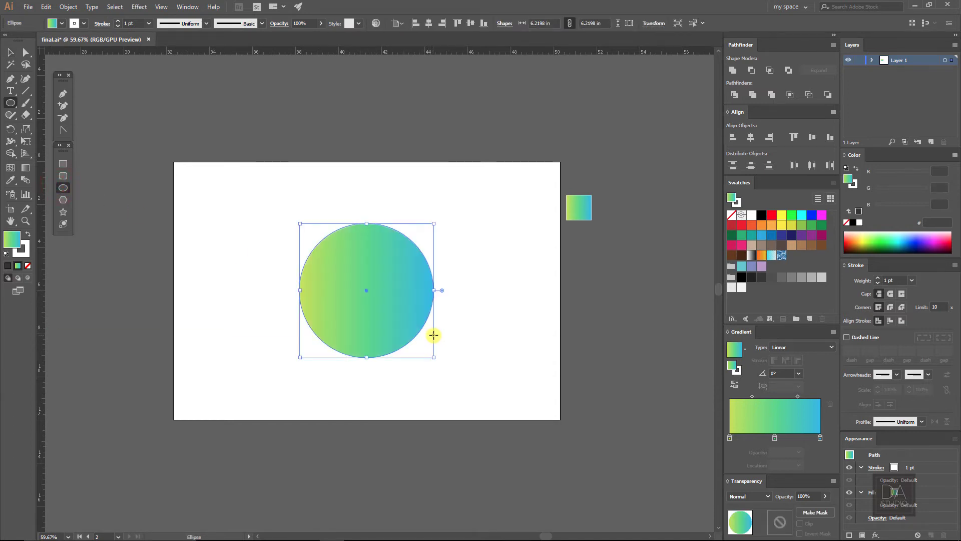
pyautogui.click(26, 168)
pyautogui.moveTo(322, 239); pyautogui.dragTo(409, 339)
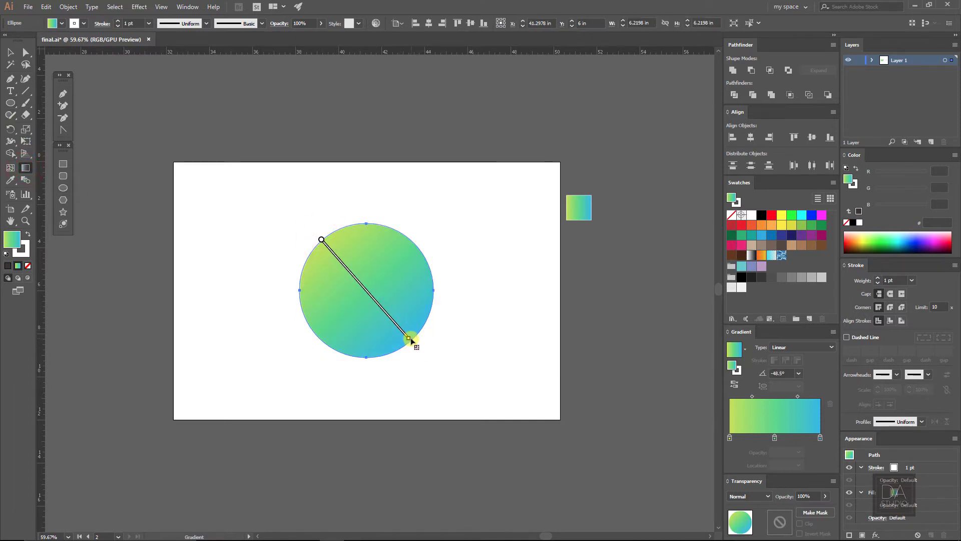
pyautogui.click(9, 51)
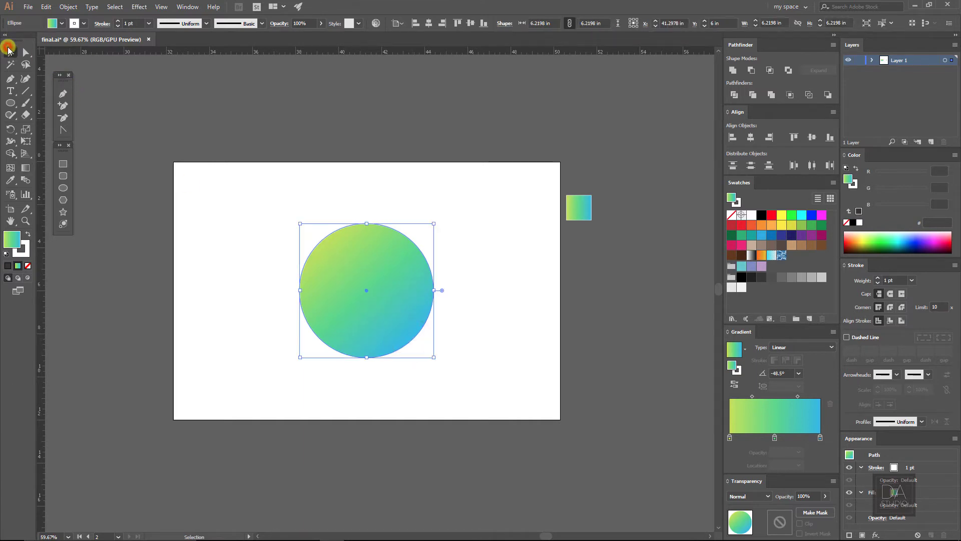
pyautogui.click(197, 264)
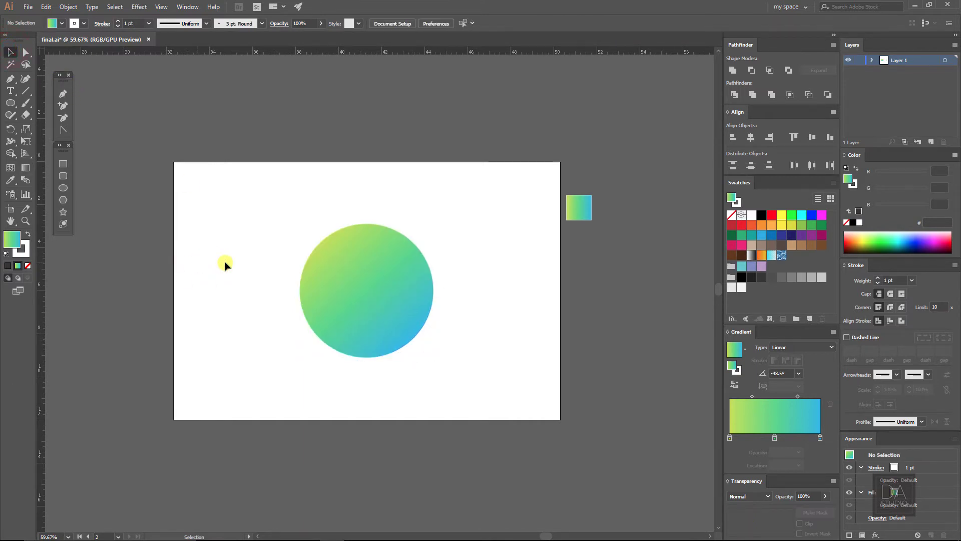
# Type a 3 at the circle's centre, enlarge it to fill the circle, and centre it horizontally.
pyautogui.click(11, 93)
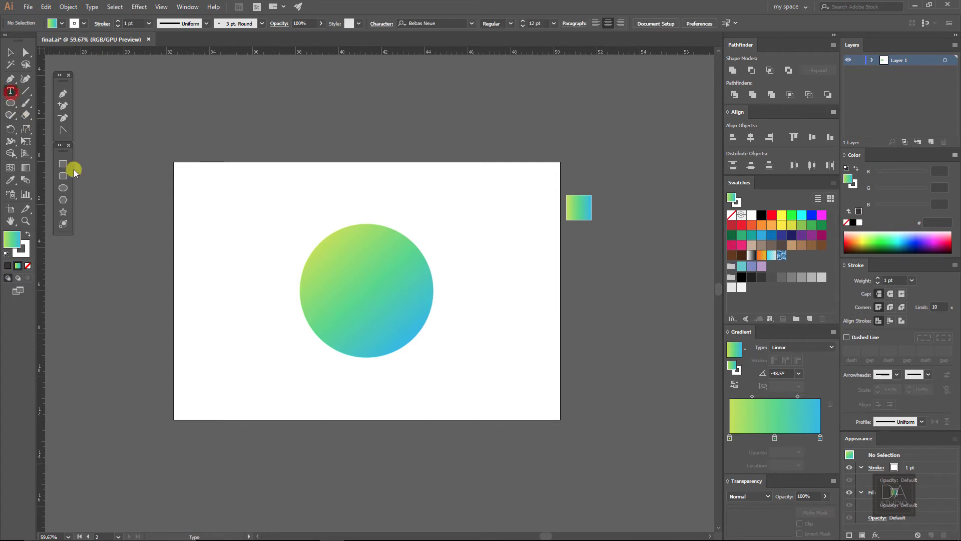
pyautogui.click(366, 291)
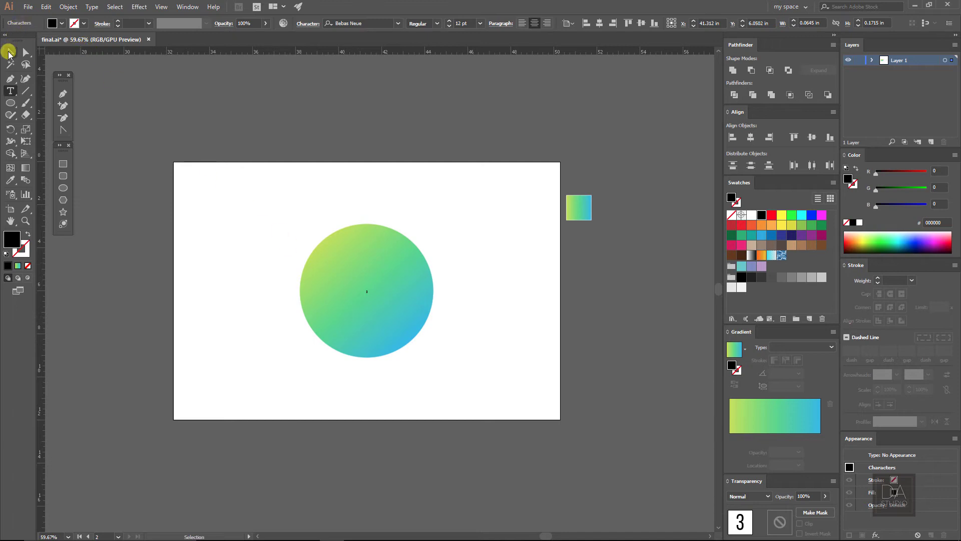
pyautogui.click(10, 52)
pyautogui.moveTo(373, 297); pyautogui.dragTo(503, 410)
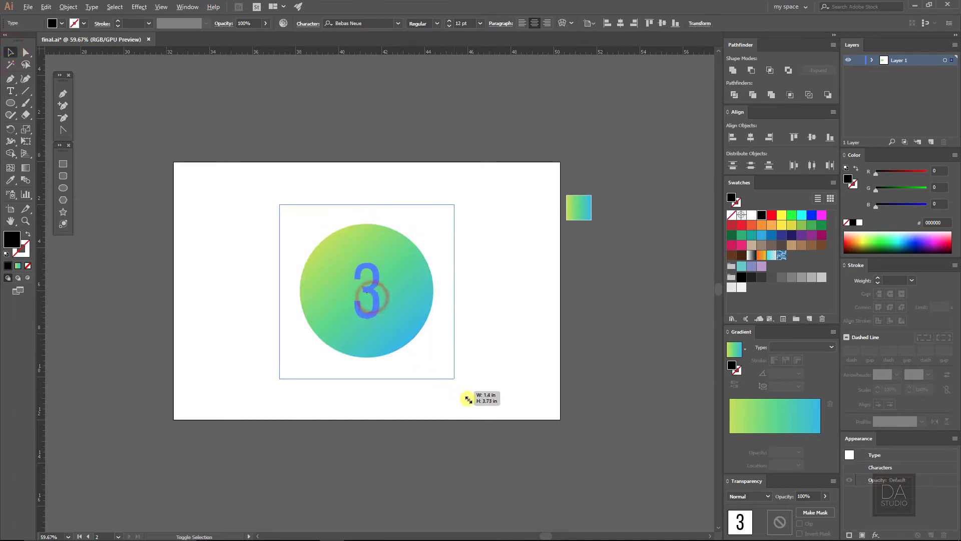
pyautogui.click(620, 24)
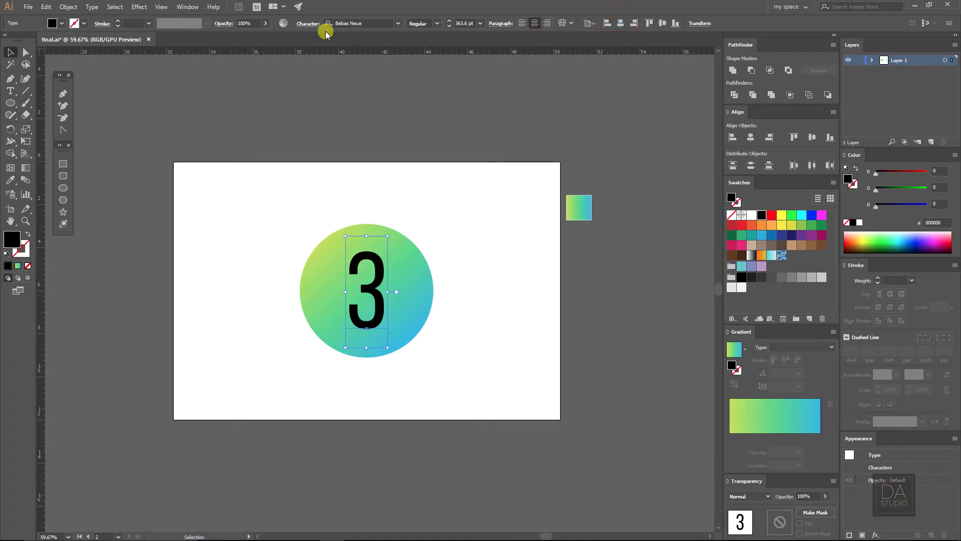
# Check the numeral's font in the font list, keeping Bebas Neue.
pyautogui.click(345, 23)
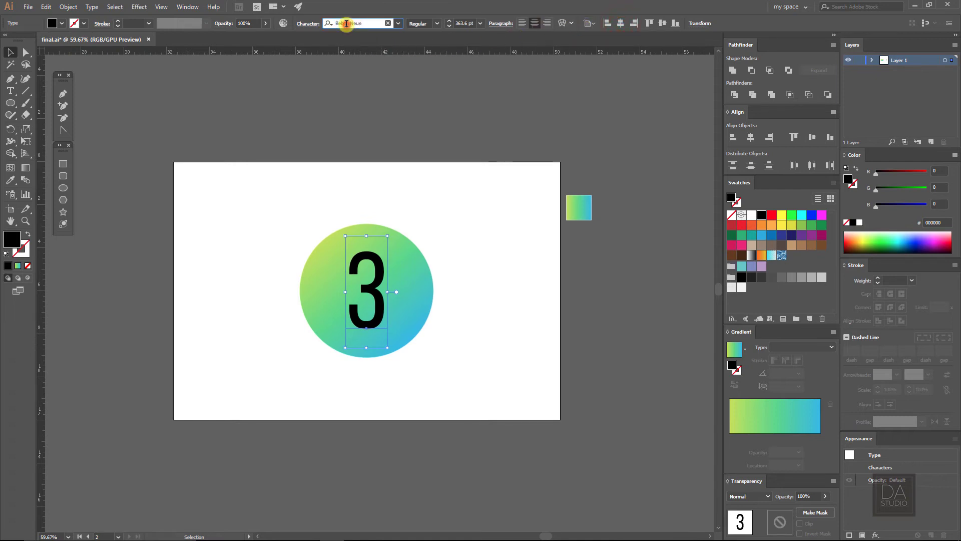
pyautogui.click(399, 23)
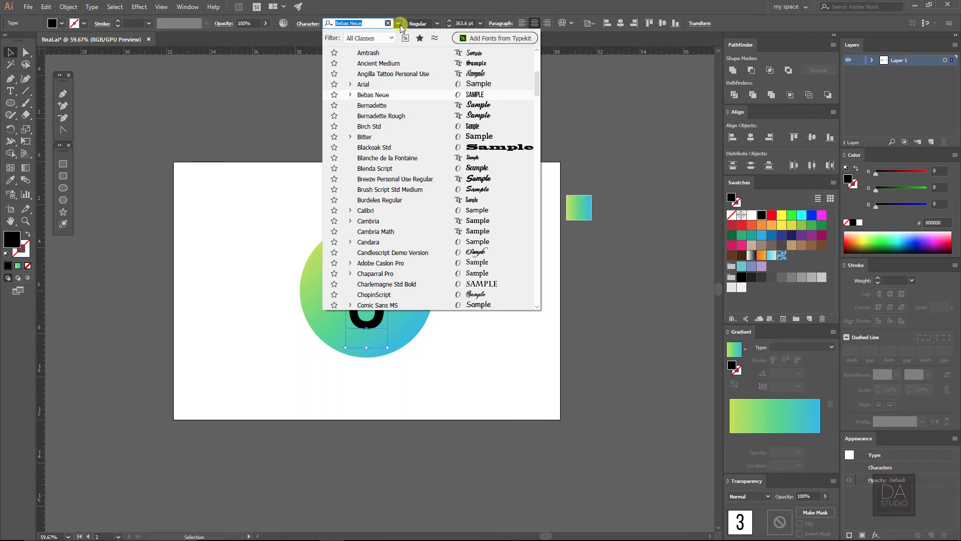
pyautogui.click(379, 97)
pyautogui.click(275, 100)
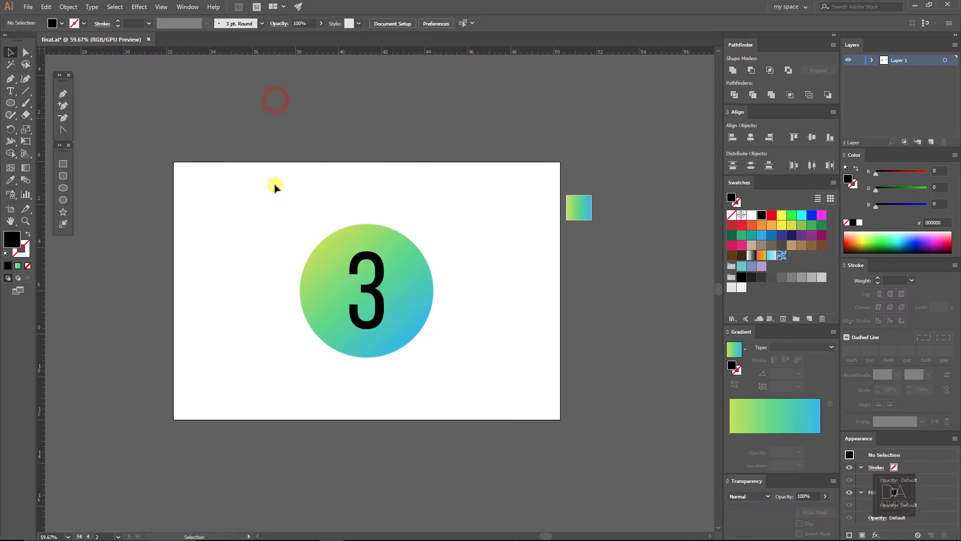
# Set the number 3's fill colour to white.
pyautogui.click(373, 316)
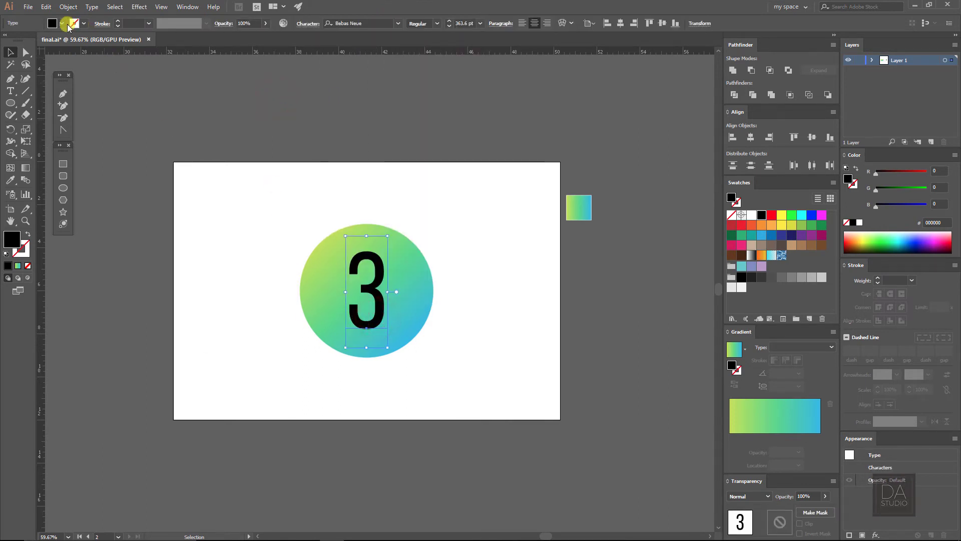
pyautogui.click(752, 215)
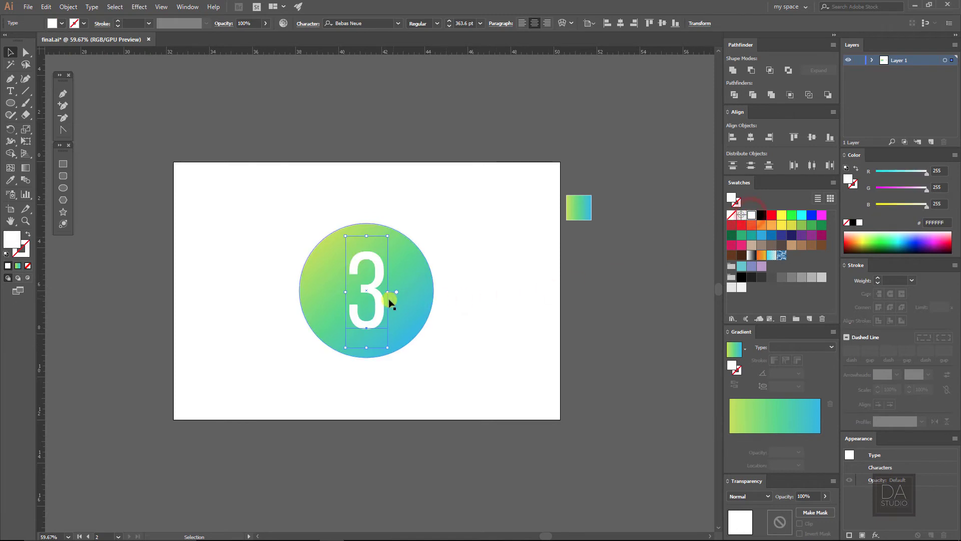
pyautogui.click(531, 370)
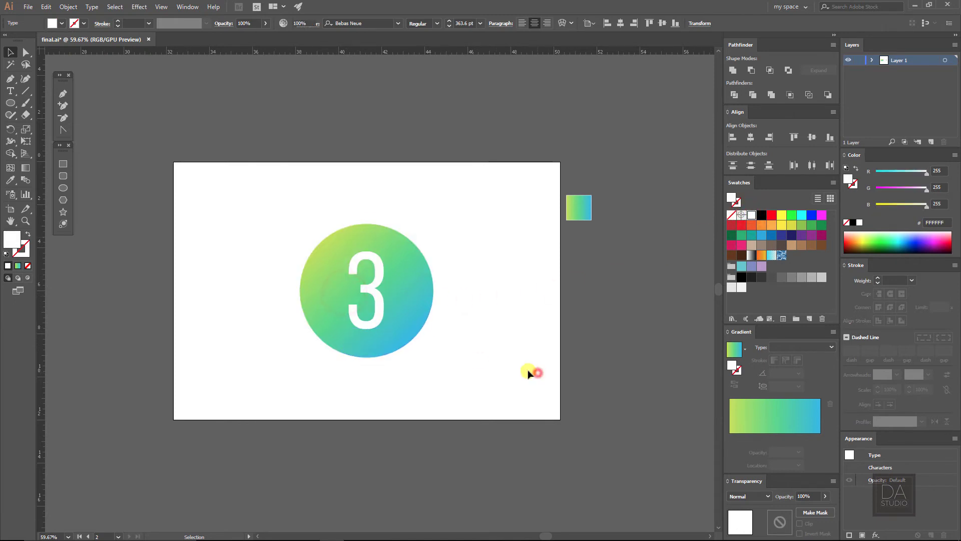
pyautogui.click(381, 327)
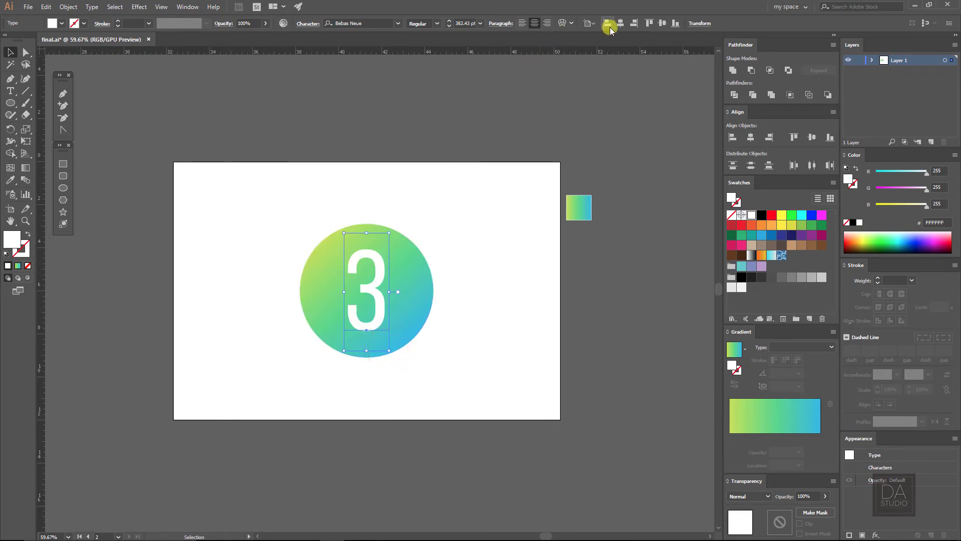
pyautogui.click(663, 23)
# Add a black 30% opacity copy of the 3, offset down-right and sent behind it.
pyautogui.click(509, 140)
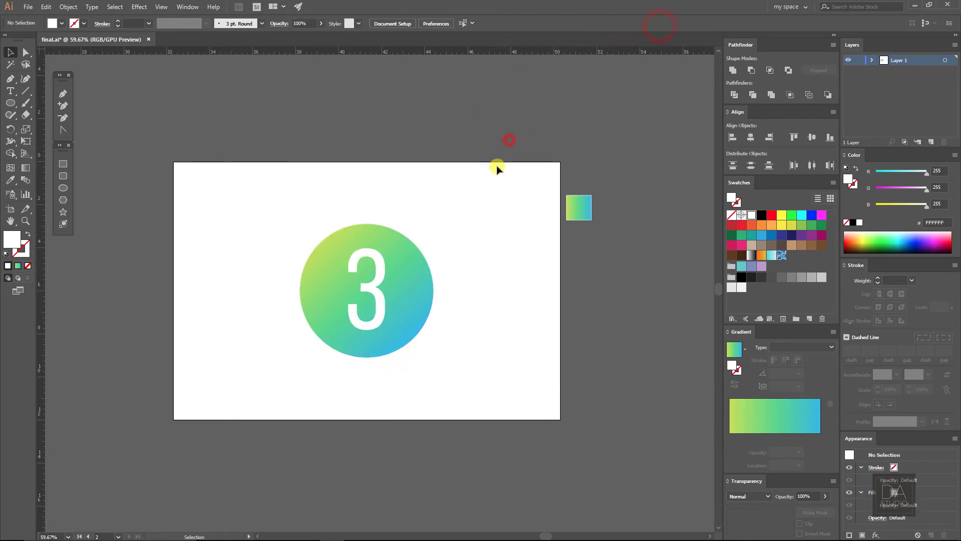
pyautogui.click(381, 317)
pyautogui.scroll(3, 380, 317)
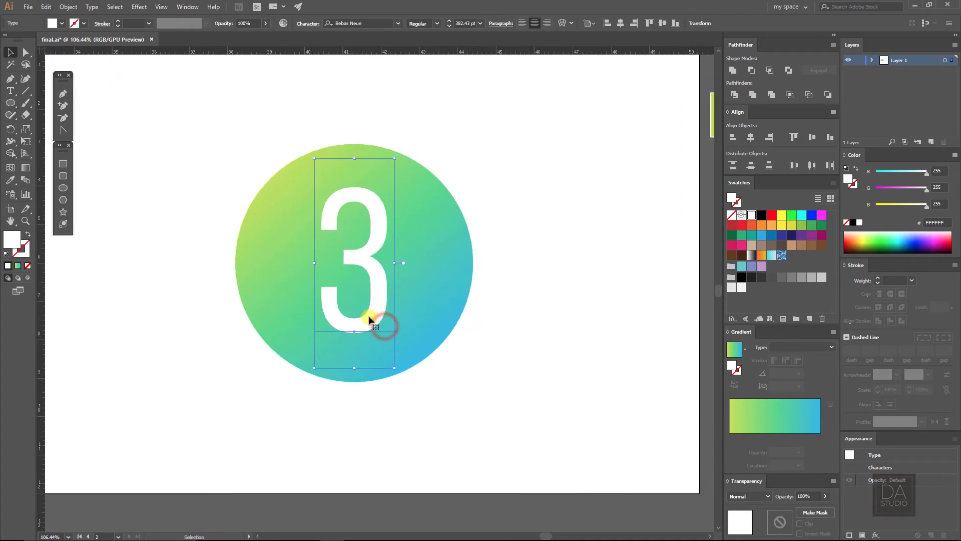
pyautogui.moveTo(372, 320); pyautogui.dragTo(376, 325)
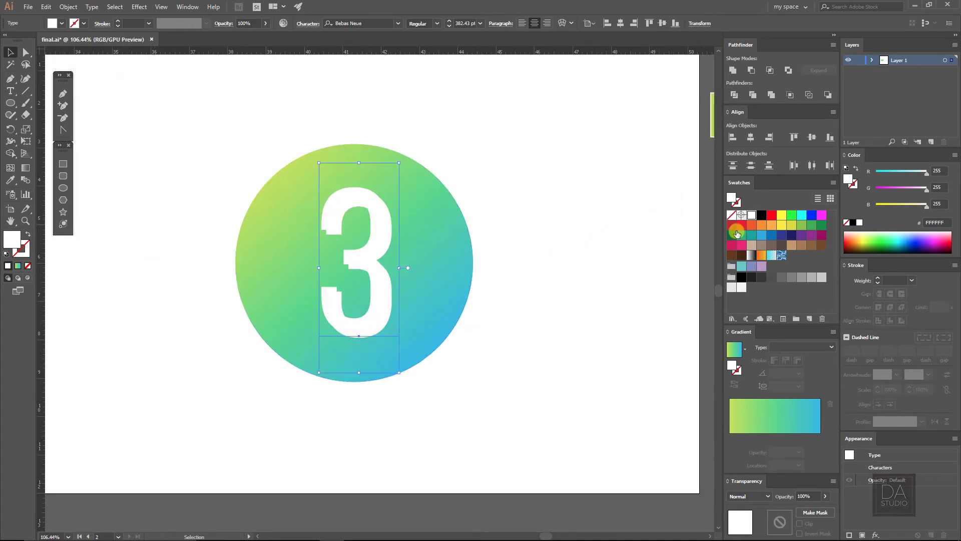
pyautogui.click(762, 215)
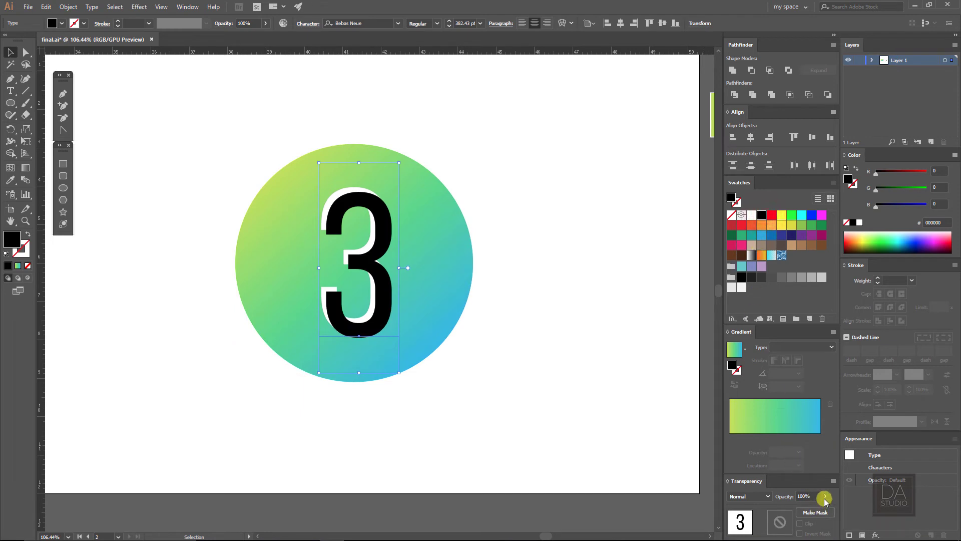
pyautogui.moveTo(798, 511); pyautogui.dragTo(798, 511)
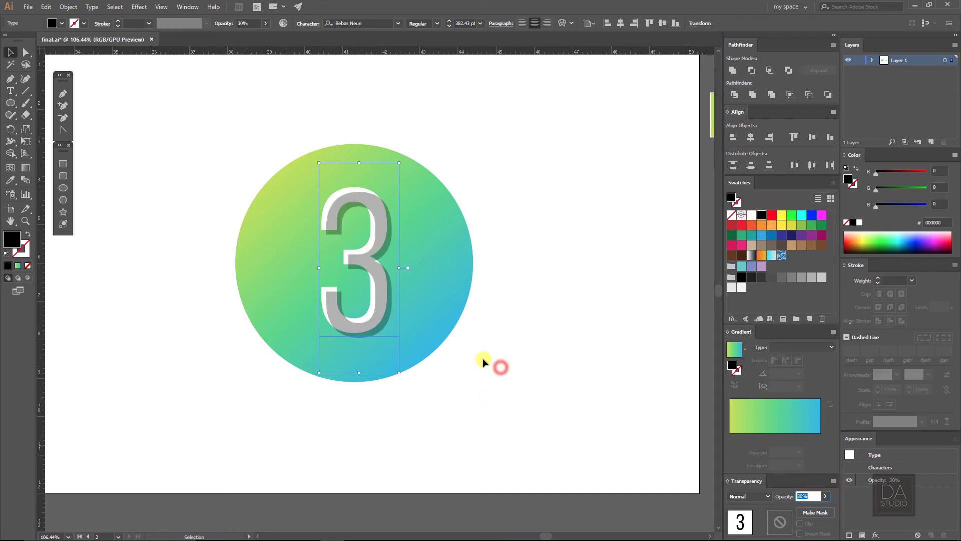
pyautogui.rightClick(389, 317)
pyautogui.moveTo(417, 460)
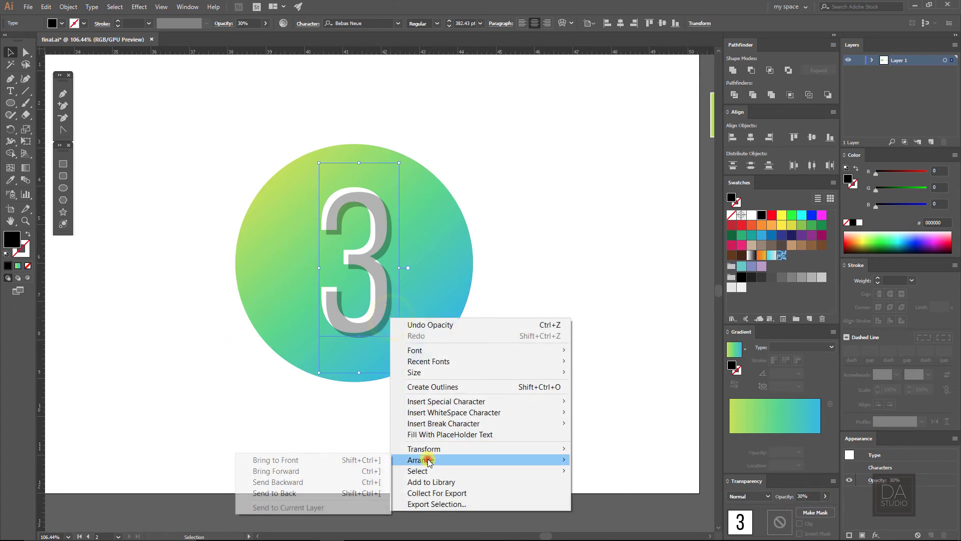
pyautogui.click(345, 481)
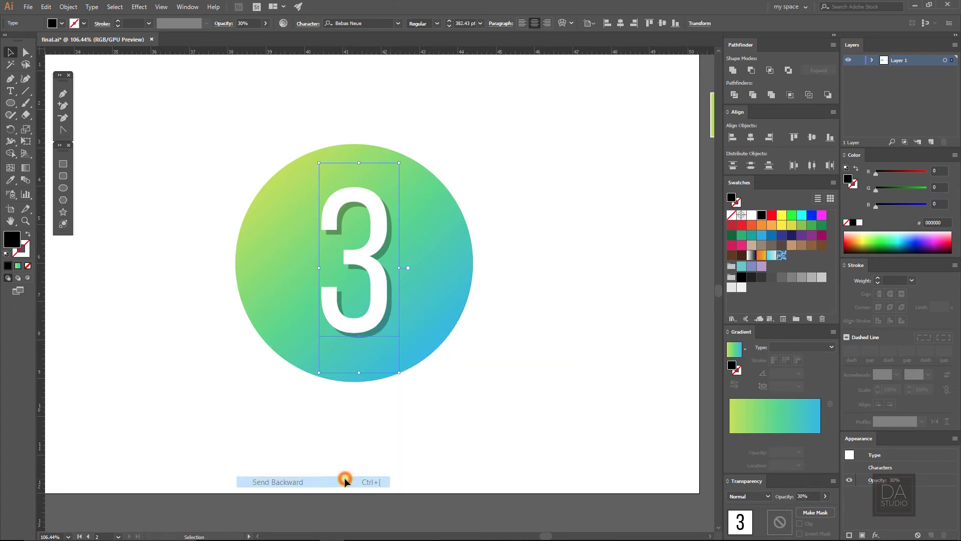
pyautogui.click(460, 399)
pyautogui.keyDown('ctrl'); pyautogui.keyDown('alt'); pyautogui.click(476, 377); pyautogui.keyUp('alt'); pyautogui.keyUp('ctrl')
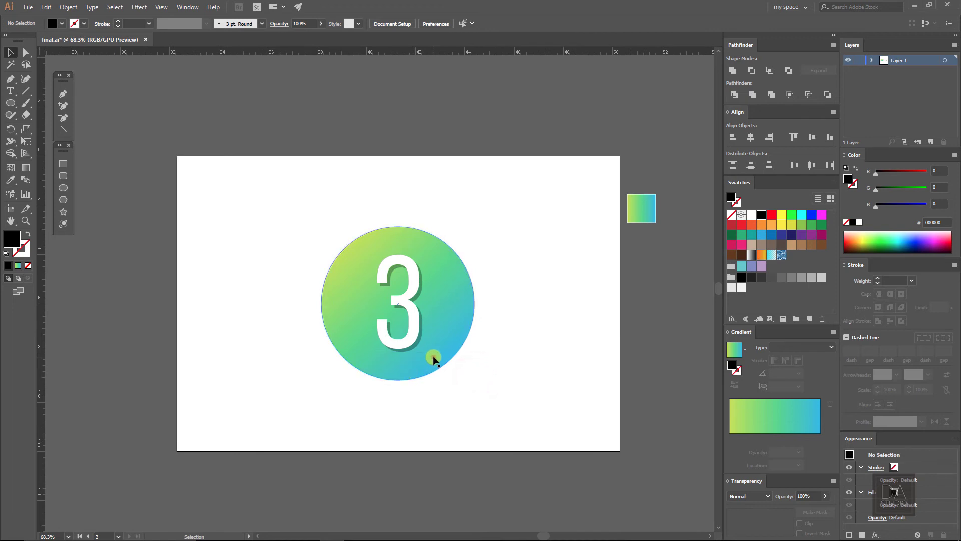
# Duplicate the circle offset down-right, fill it black at 27% opacity, and send it backward.
pyautogui.click(433, 359)
pyautogui.moveTo(422, 379); pyautogui.dragTo(501, 374)
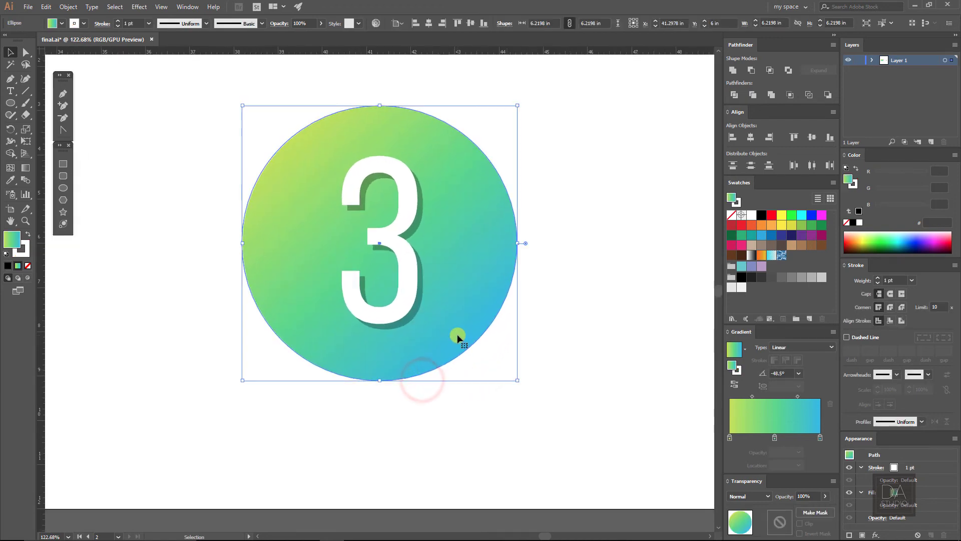
pyautogui.moveTo(458, 335); pyautogui.dragTo(467, 343)
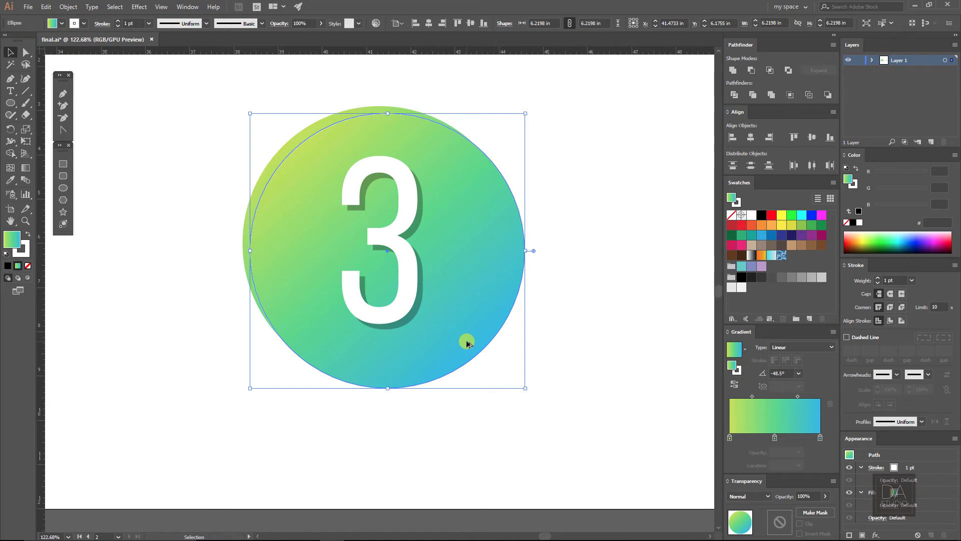
pyautogui.click(765, 215)
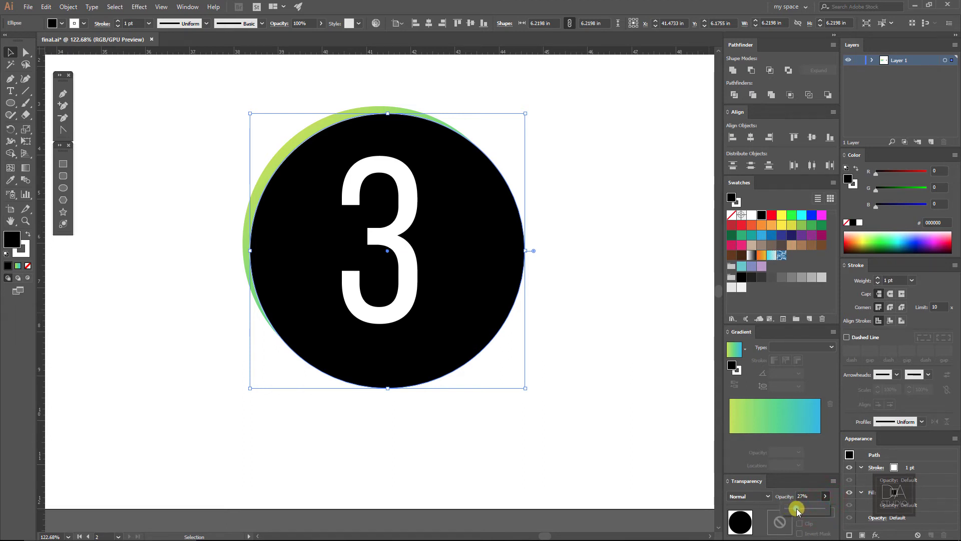
pyautogui.moveTo(794, 508); pyautogui.dragTo(797, 509)
pyautogui.rightClick(618, 412)
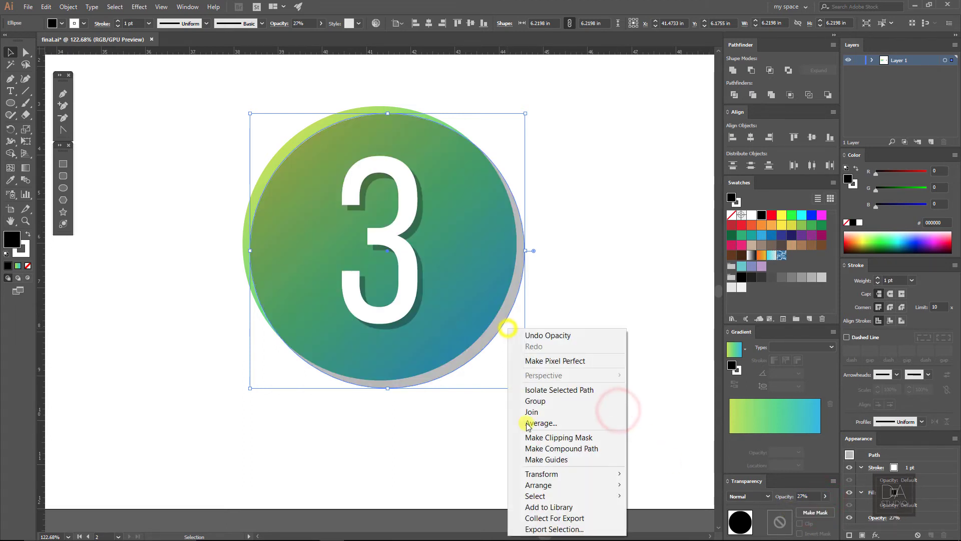
pyautogui.click(545, 484)
pyautogui.click(451, 506)
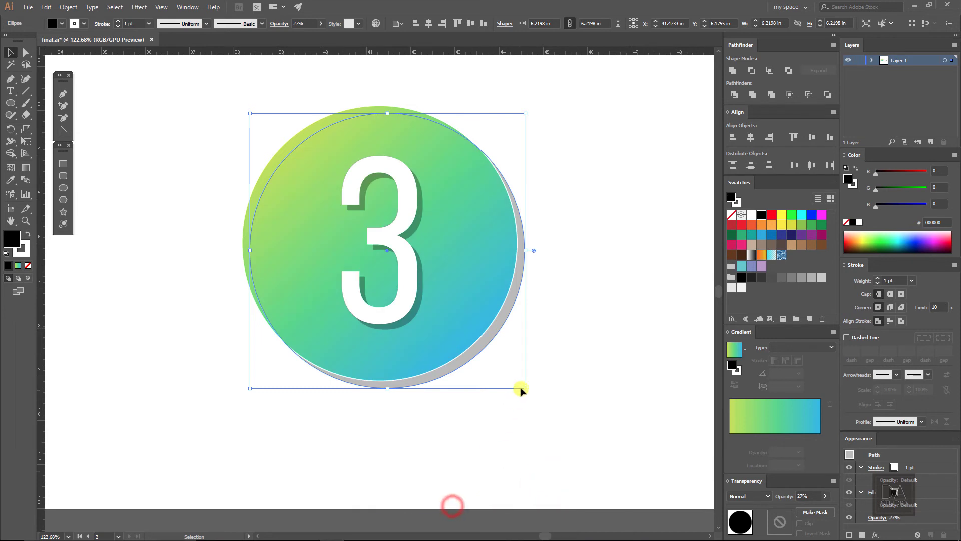
# Set both the numeral's and the circle's black shadows to Multiply blending.
pyautogui.click(497, 334)
pyautogui.keyDown('shift'); pyautogui.click(414, 316); pyautogui.keyUp('shift')
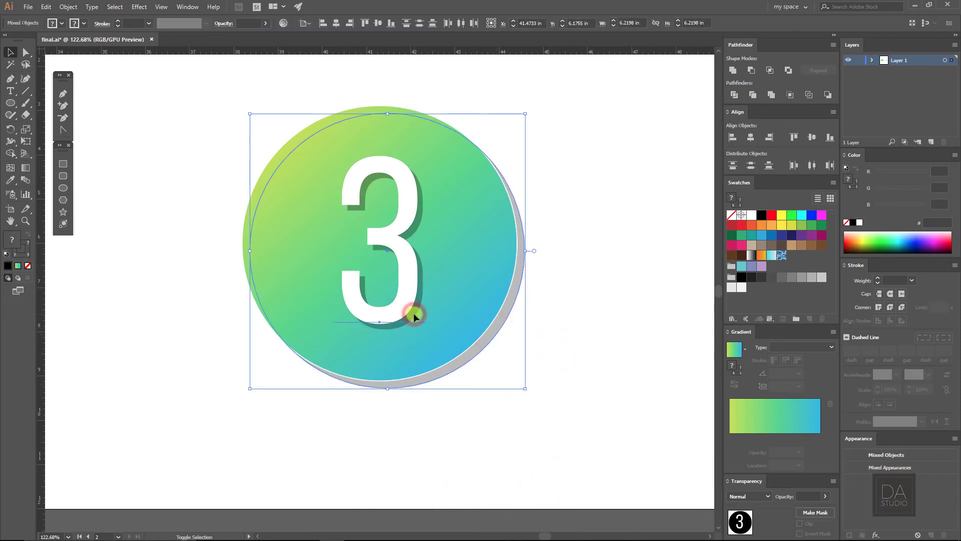
pyautogui.click(756, 496)
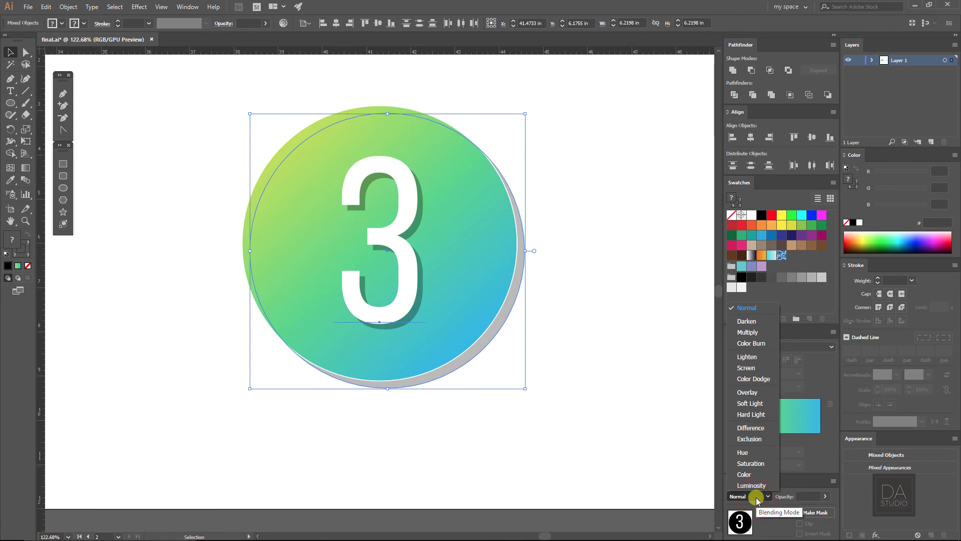
pyautogui.click(622, 466)
pyautogui.click(563, 431)
pyautogui.click(394, 303)
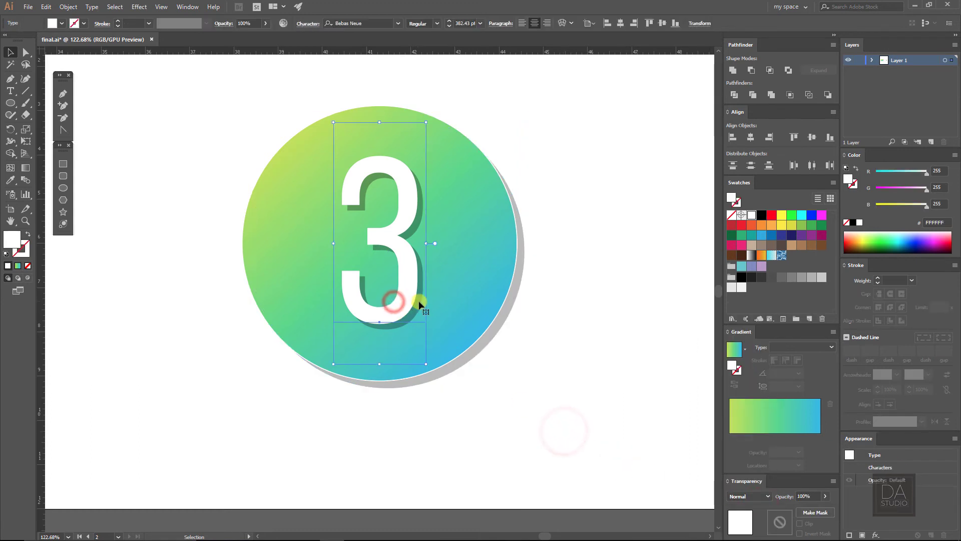
pyautogui.keyDown('shift'); pyautogui.click(425, 311); pyautogui.keyUp('shift')
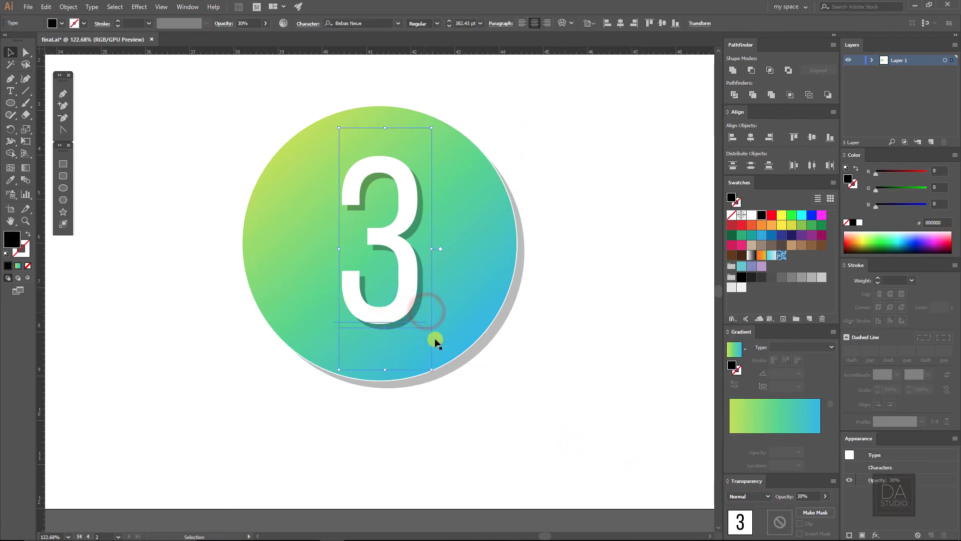
pyautogui.keyDown('shift'); pyautogui.click(468, 359); pyautogui.keyUp('shift')
pyautogui.click(761, 496)
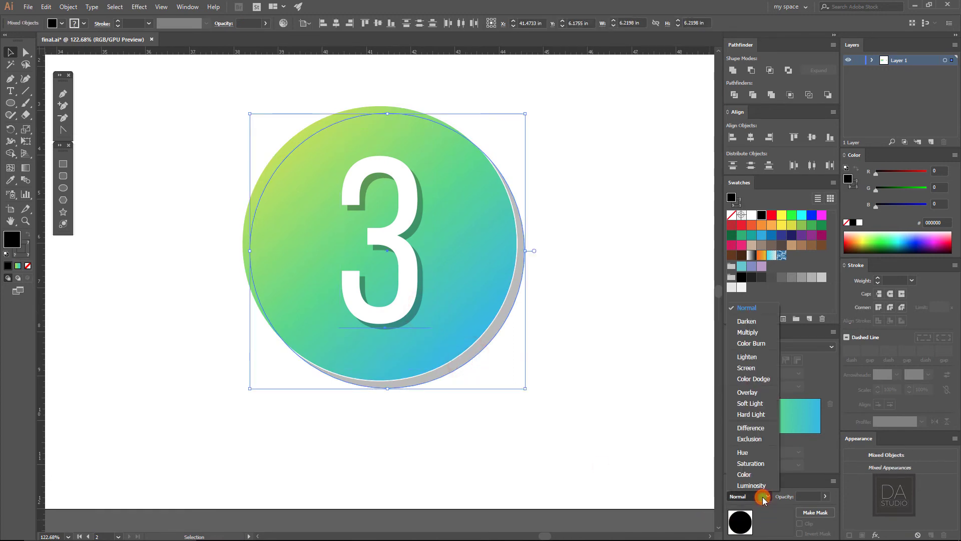
pyautogui.click(747, 332)
pyautogui.click(626, 333)
# Zoom out to the whole artboard and sample the lime-to-blue gradient from the small square.
pyautogui.press('z')
pyautogui.keyDown('alt'); pyautogui.click(518, 376); pyautogui.keyUp('alt')
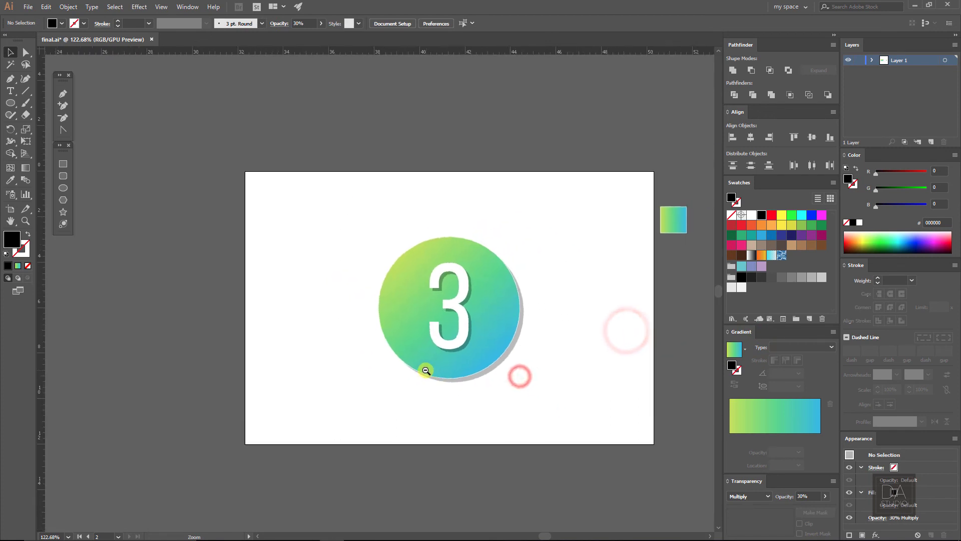
pyautogui.click(514, 369)
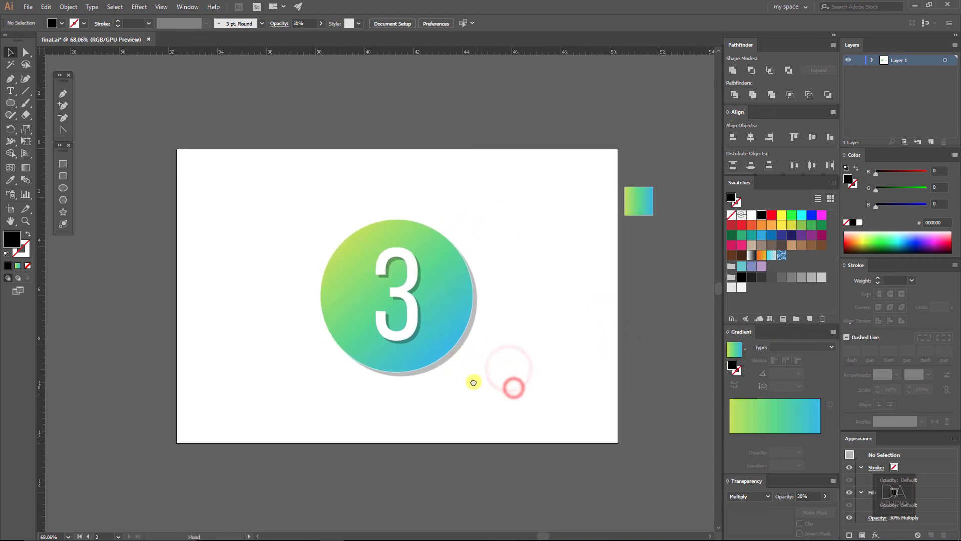
pyautogui.press('v')
pyautogui.click(10, 180)
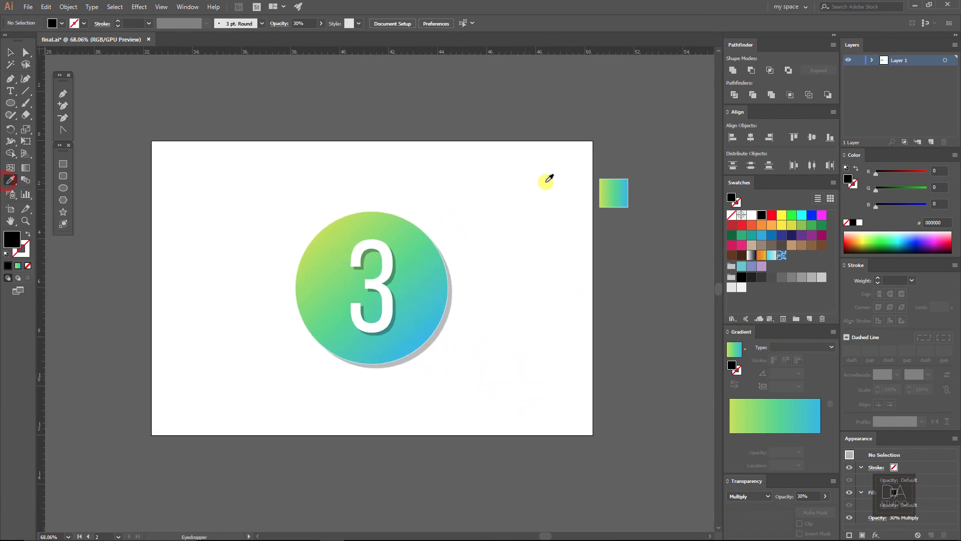
pyautogui.click(621, 190)
# Draw an artboard-size rectangle with a lime-to-blue gradient running top-left to bottom-right.
pyautogui.click(63, 164)
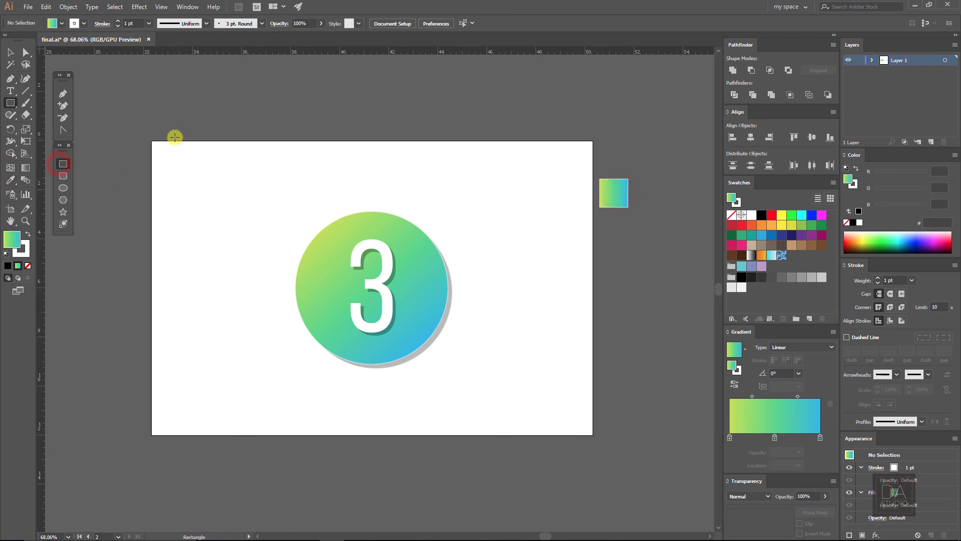
pyautogui.moveTo(156, 143); pyautogui.dragTo(591, 436)
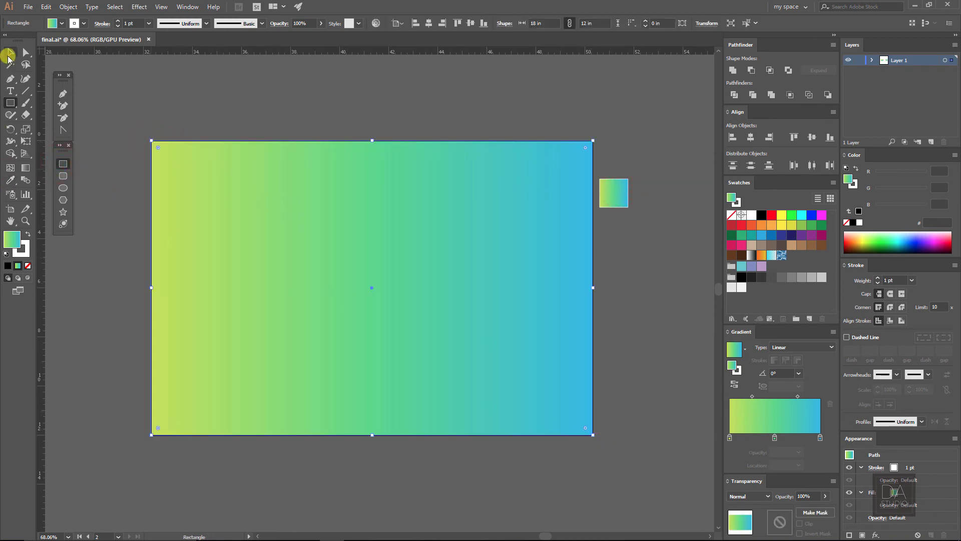
pyautogui.click(10, 52)
pyautogui.click(27, 168)
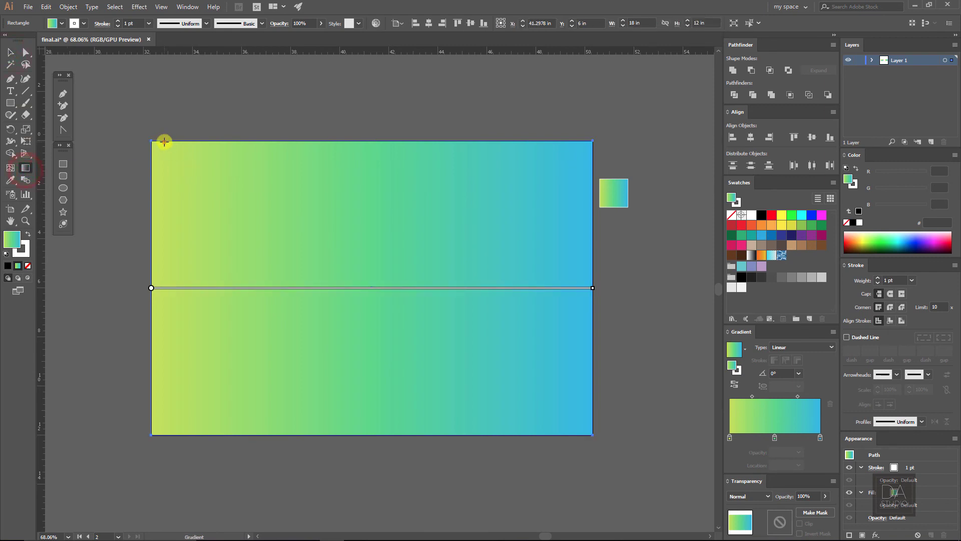
pyautogui.moveTo(165, 143); pyautogui.dragTo(579, 434)
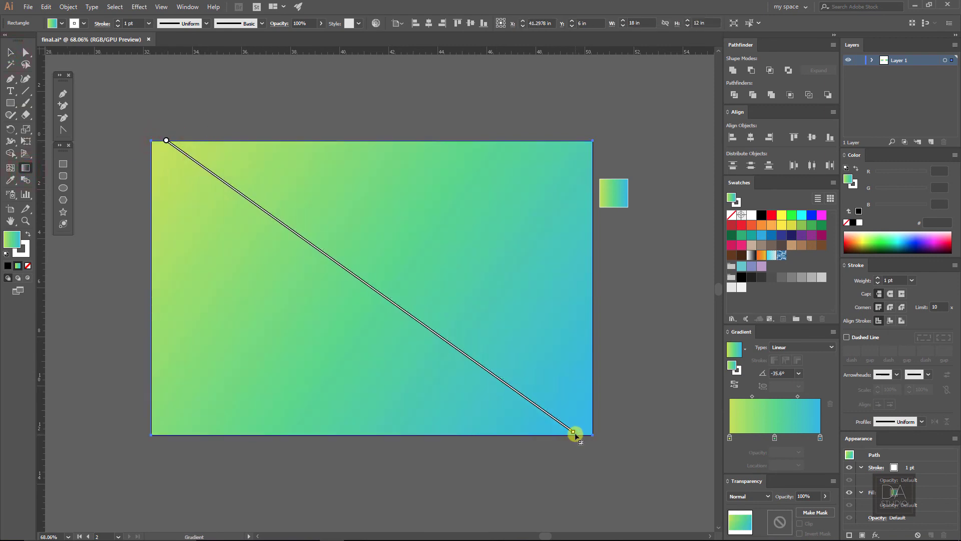
pyautogui.click(10, 52)
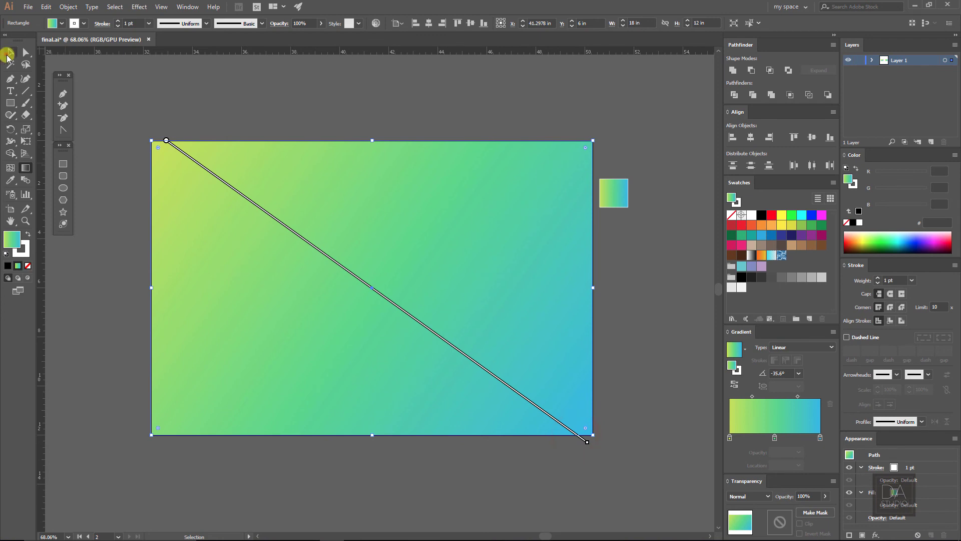
# Send the gradient rectangle behind the circle and number, then deselect.
pyautogui.rightClick(372, 234)
pyautogui.click(429, 390)
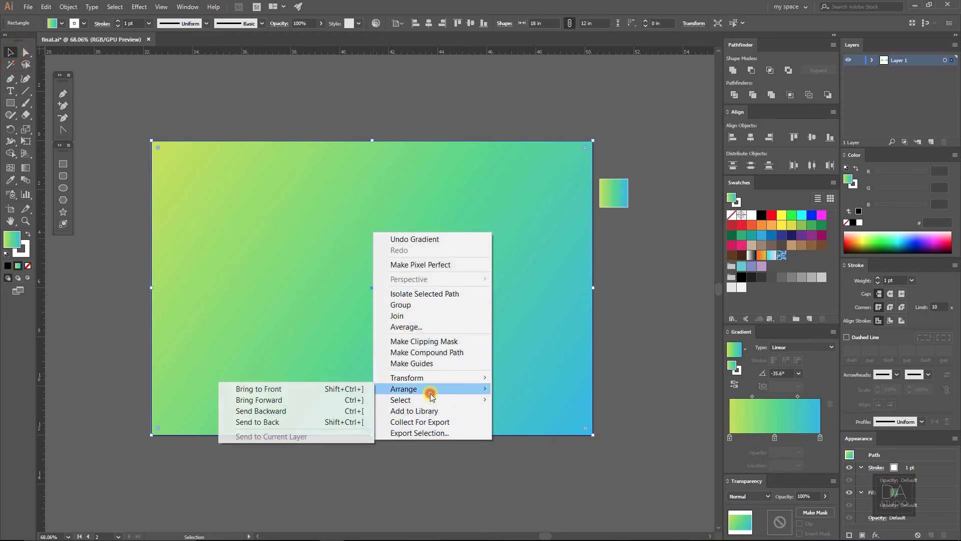
pyautogui.click(328, 423)
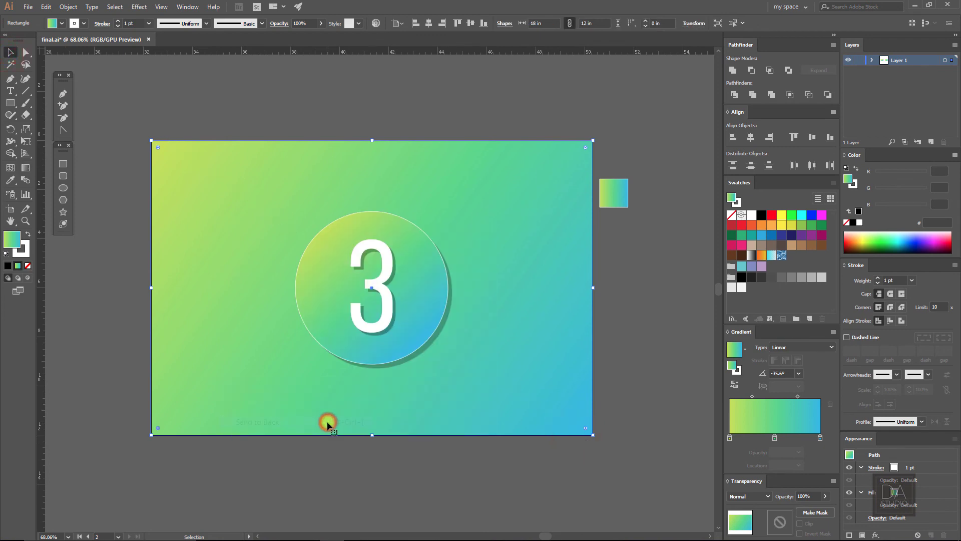
pyautogui.click(453, 462)
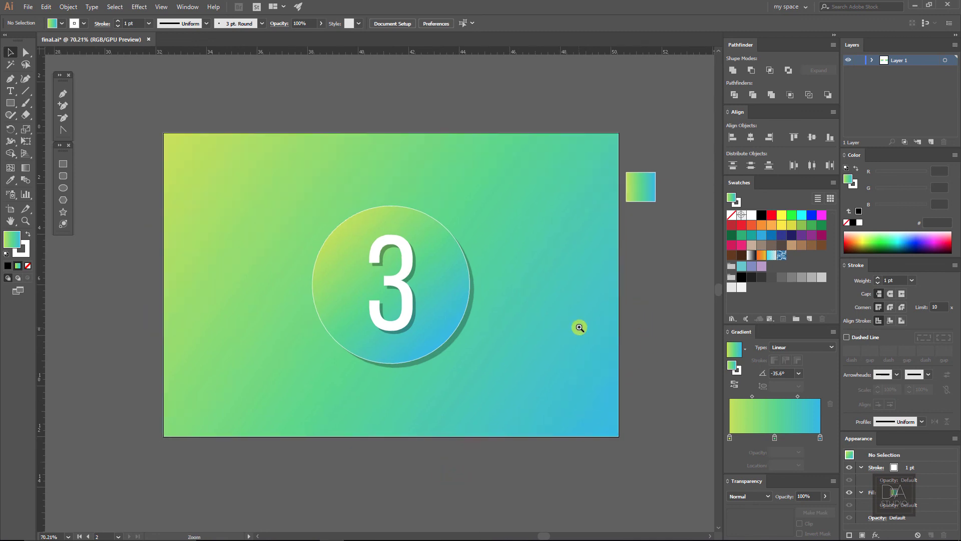
# Redraw the background gradient at about -47°, extending beyond the top-left and bottom-right corners.
pyautogui.keyDown('alt'); pyautogui.scroll(-2, 565, 326); pyautogui.keyUp('alt')
pyautogui.moveTo(551, 338); pyautogui.dragTo(510, 338)
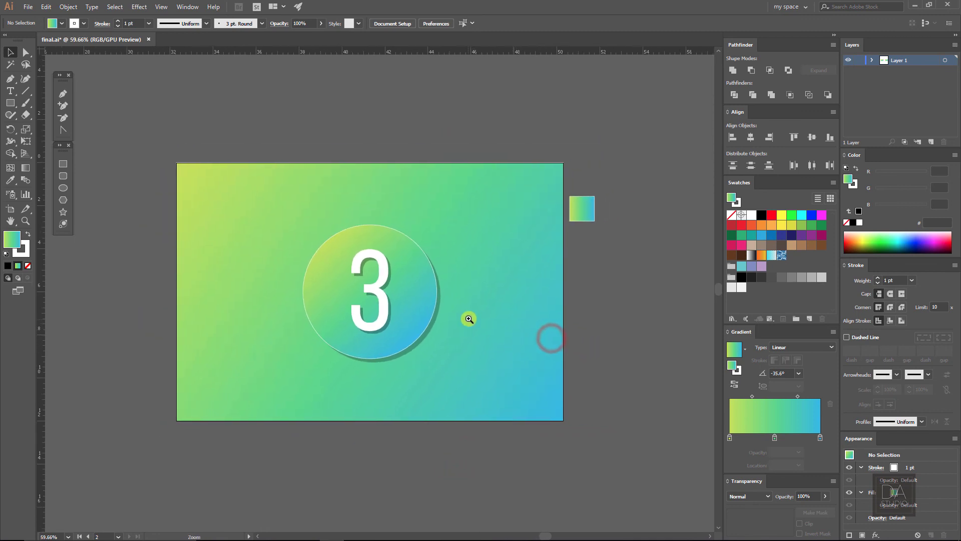
pyautogui.scroll(2, 470, 316)
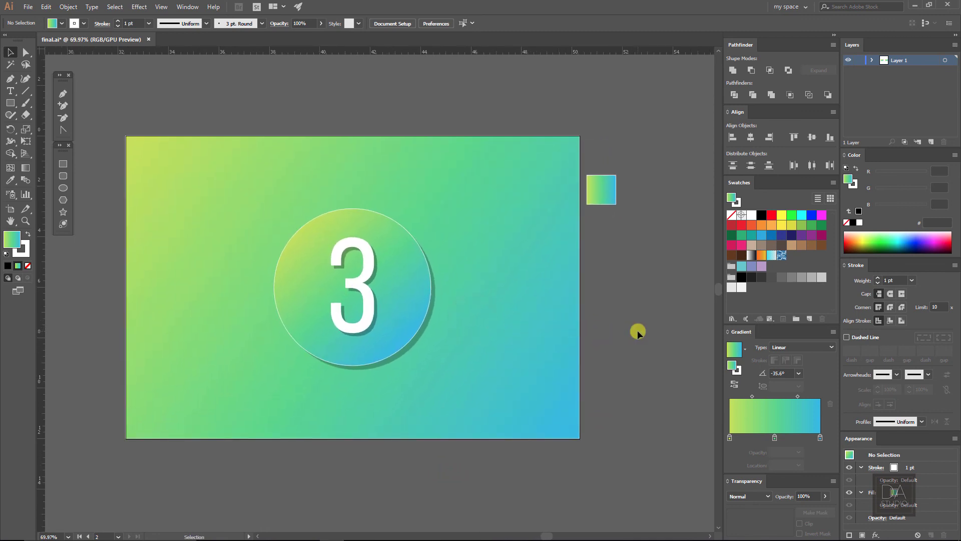
pyautogui.click(560, 344)
pyautogui.click(25, 168)
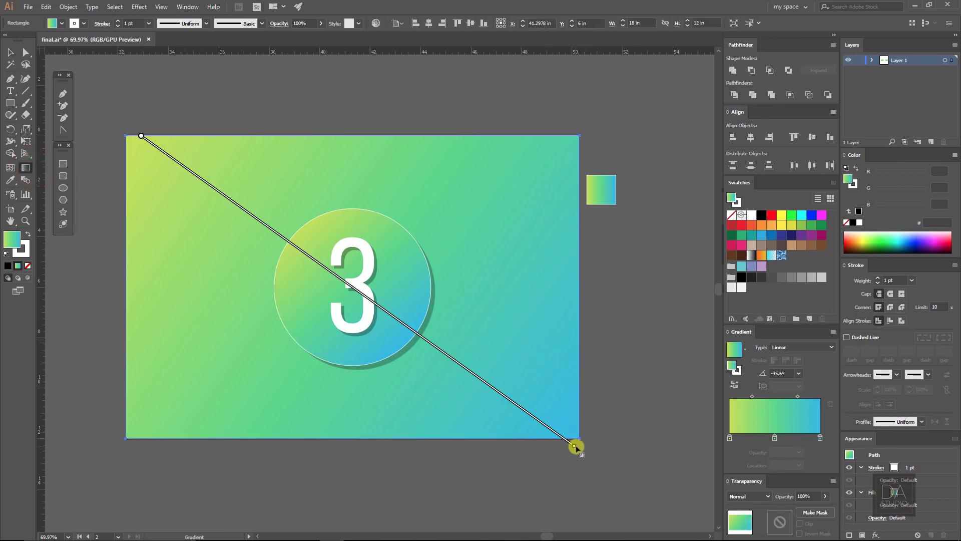
pyautogui.moveTo(181, 100); pyautogui.dragTo(540, 491)
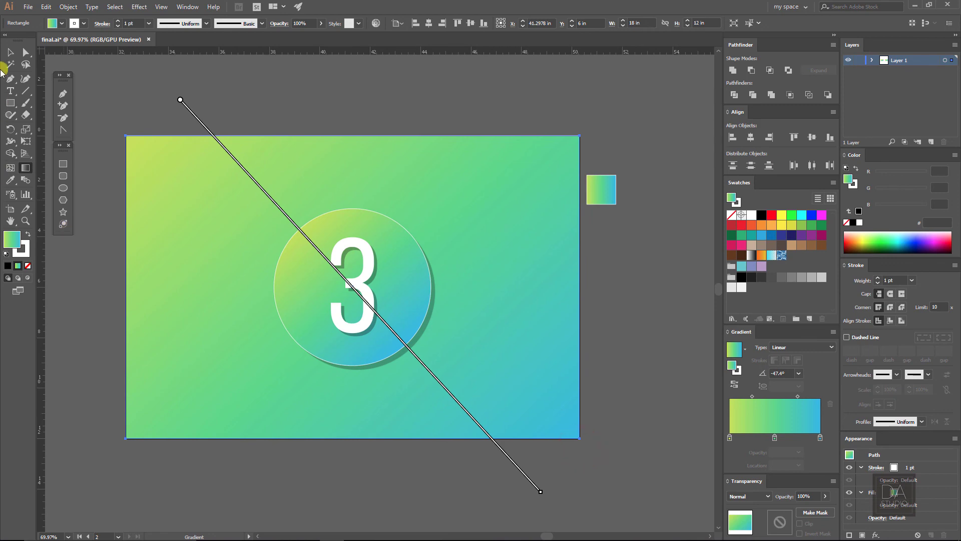
pyautogui.click(10, 52)
pyautogui.click(239, 76)
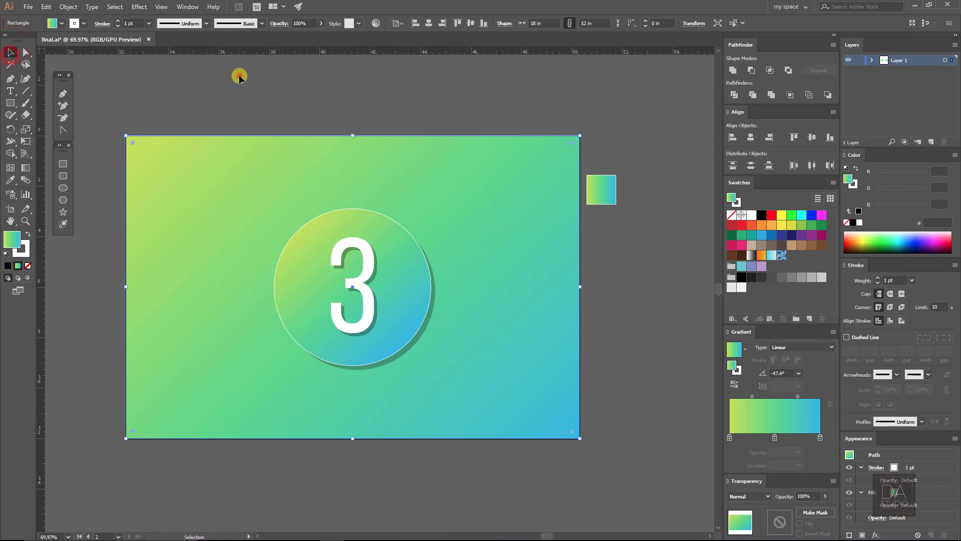
pyautogui.keyDown('ctrl'); pyautogui.keyDown('alt'); pyautogui.click(389, 313); pyautogui.keyUp('alt'); pyautogui.keyUp('ctrl')
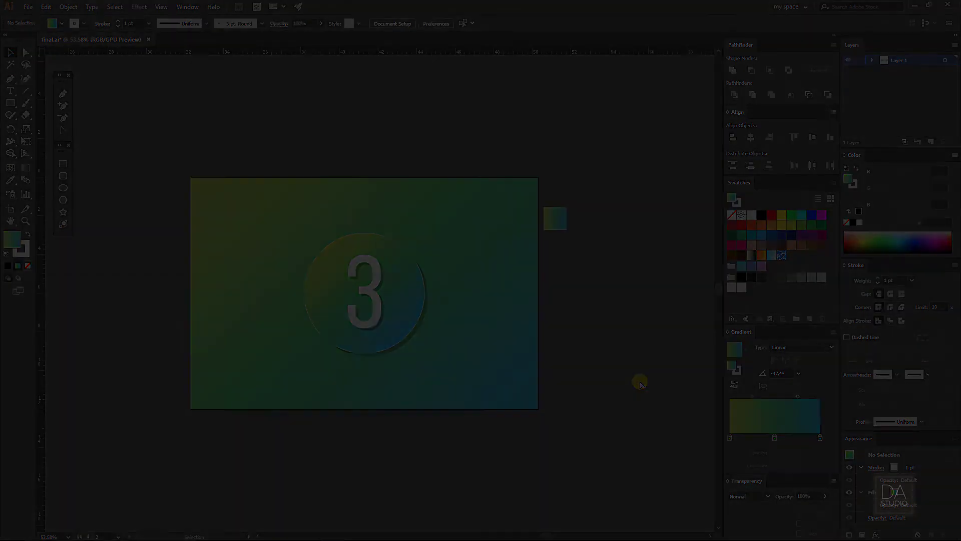